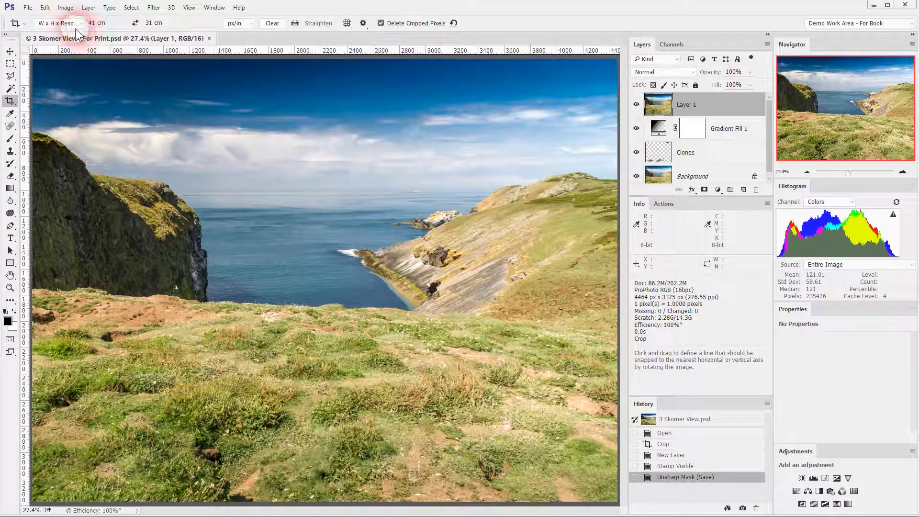
- Save the current crop dimensions as a new crop preset named 41 x 31 cm
click(111, 27)
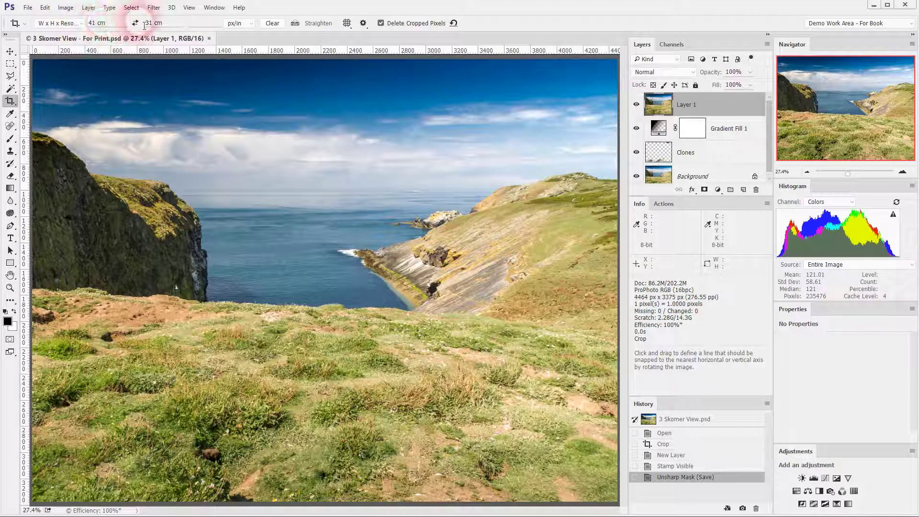
key(space)
click(81, 23)
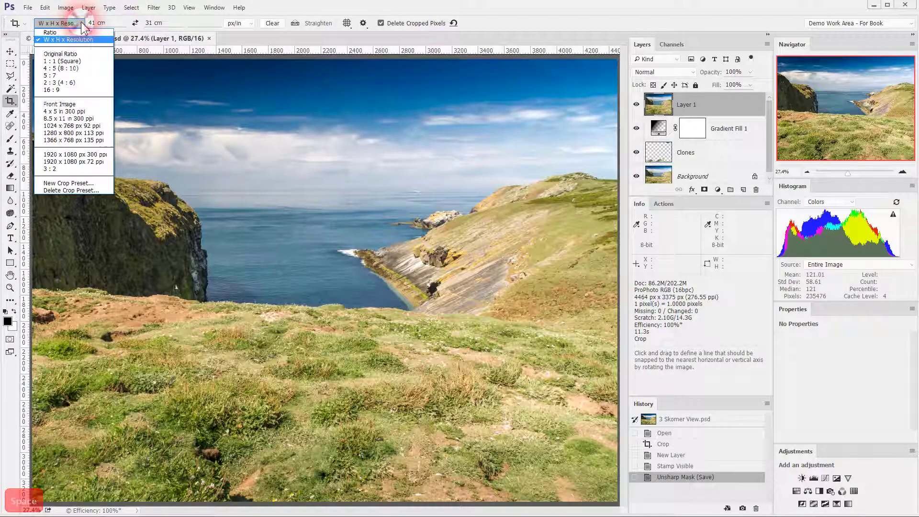
click(53, 183)
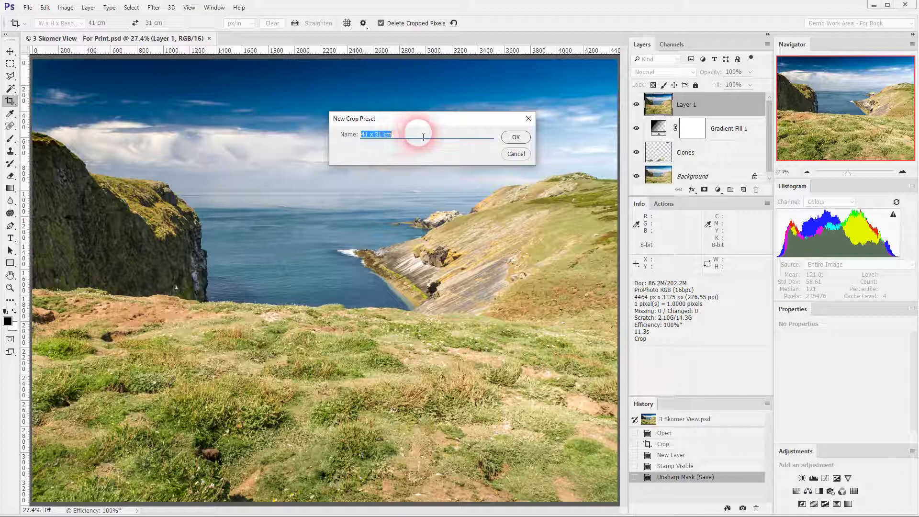
click(516, 137)
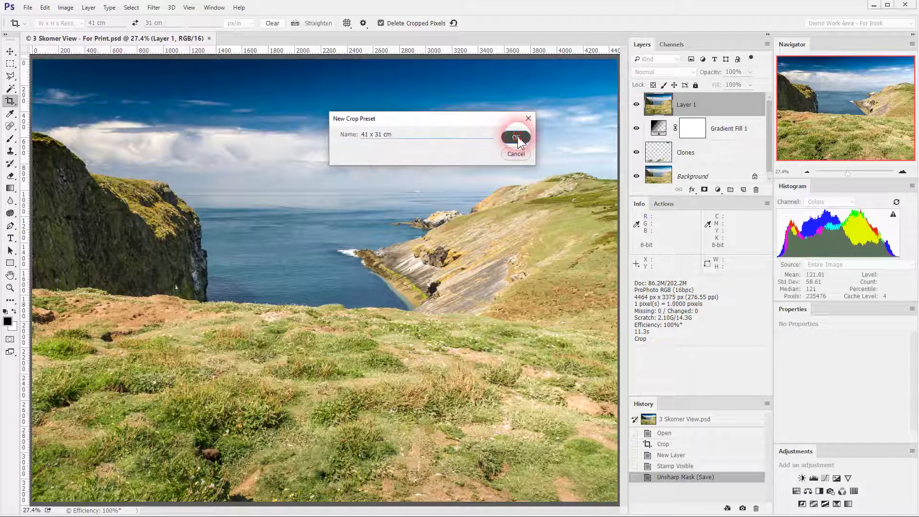
- Switch the crop preset to 3 : 2 and return to the 41 x 31 cm preset
click(79, 22)
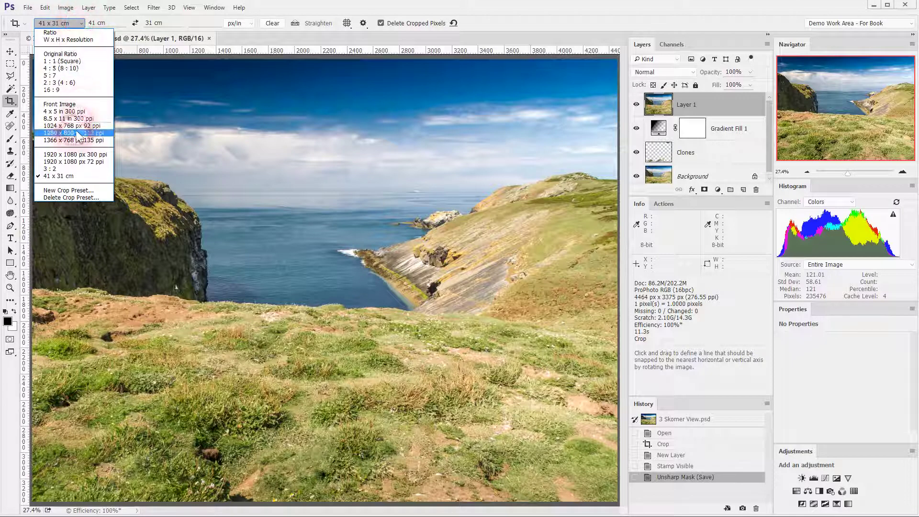
click(55, 176)
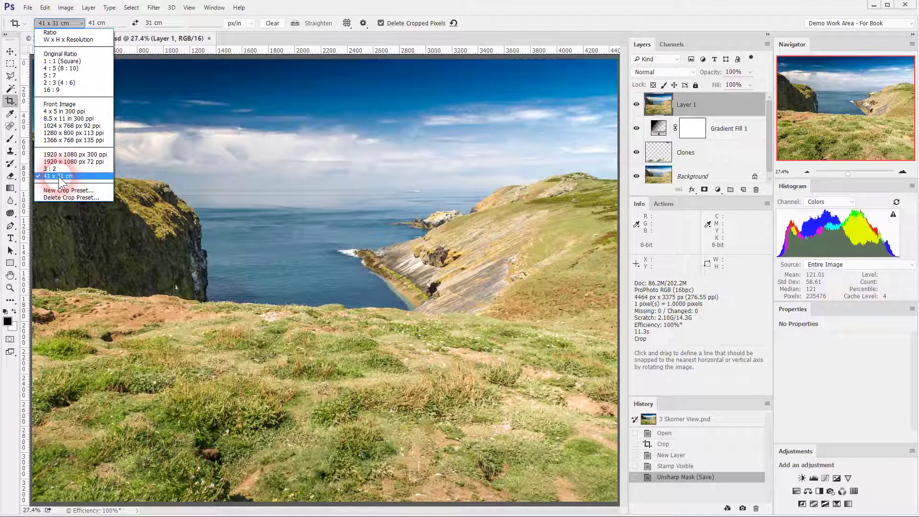
click(50, 169)
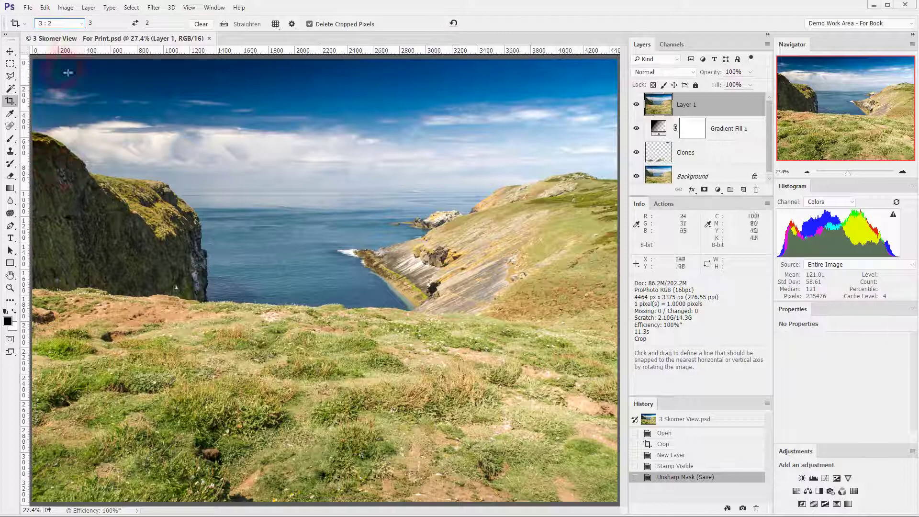
click(83, 24)
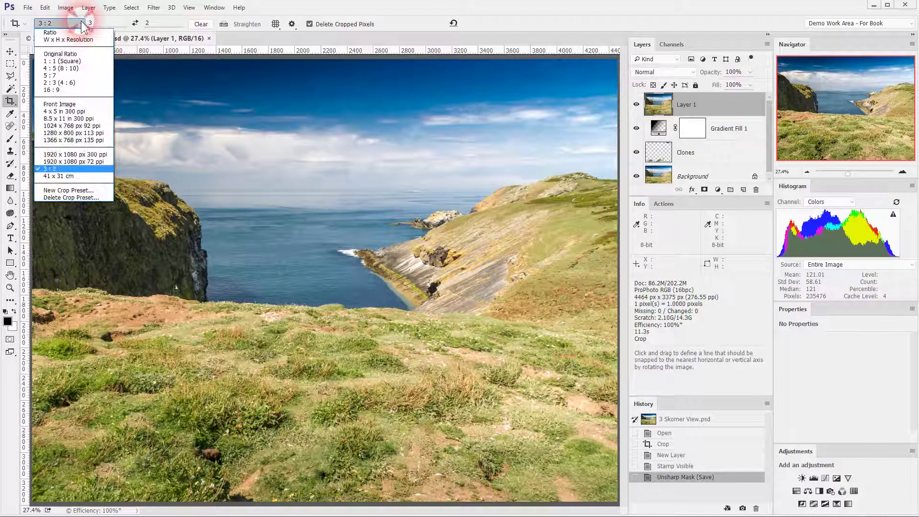
click(71, 181)
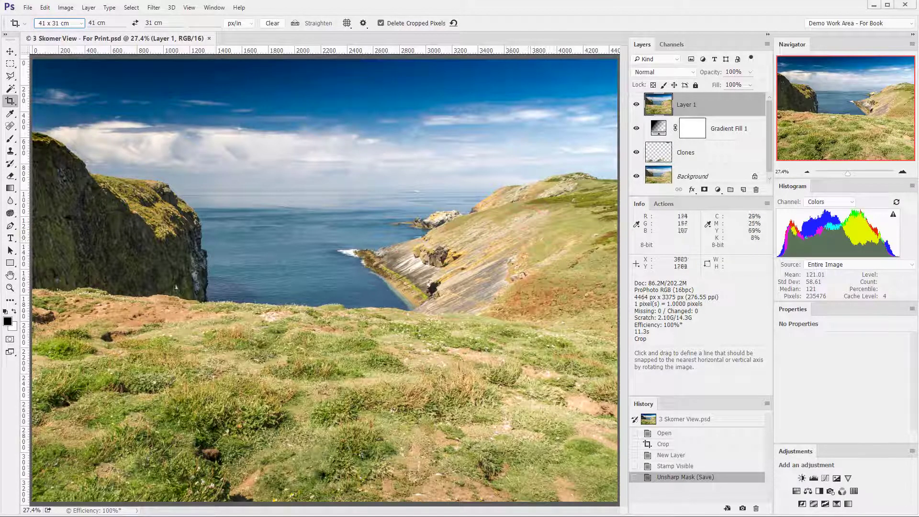
- Revert the image to its Open history state and flatten all its layers into the background
click(669, 435)
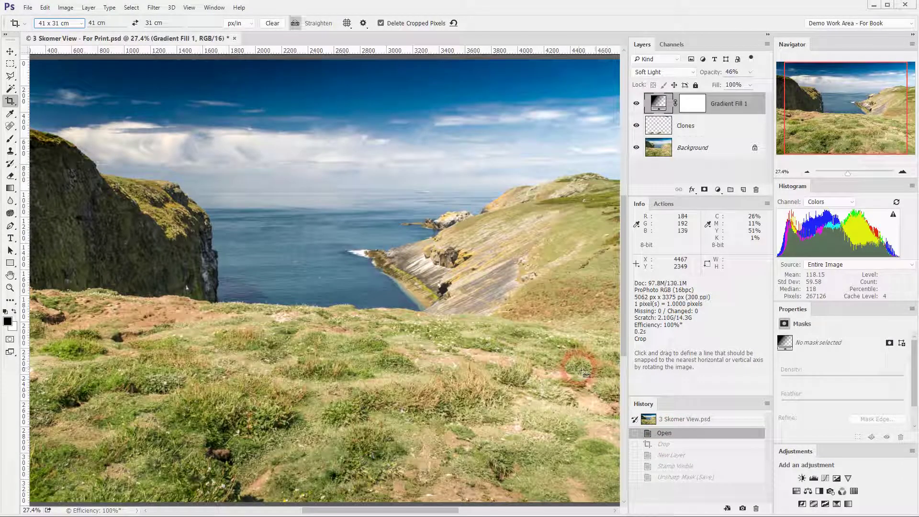
key(ctrl+0)
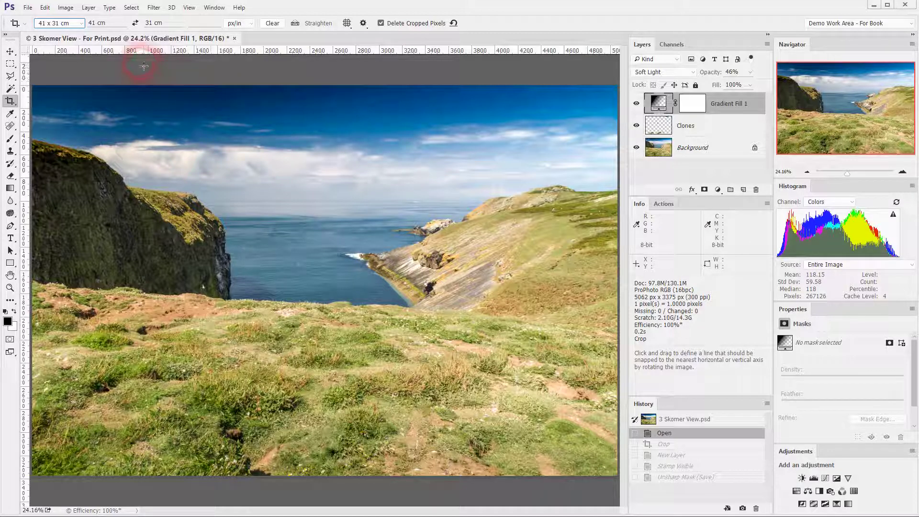
click(89, 8)
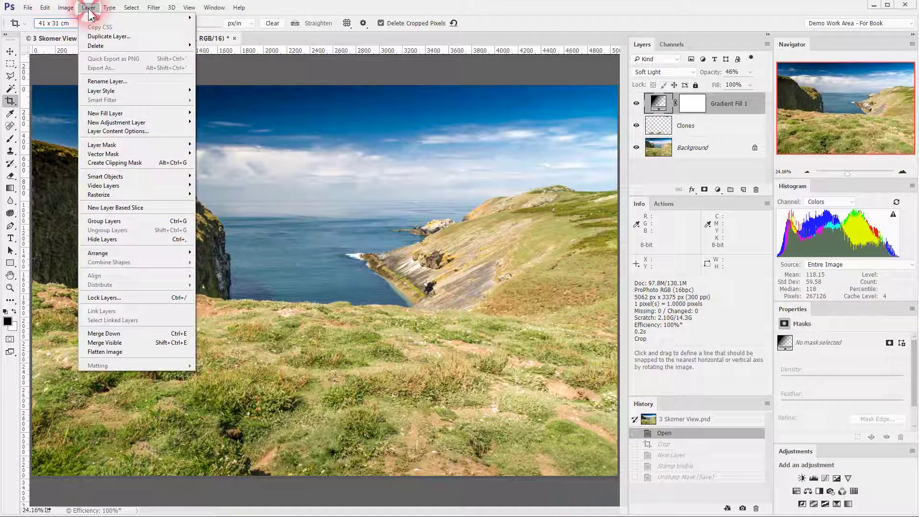
click(110, 352)
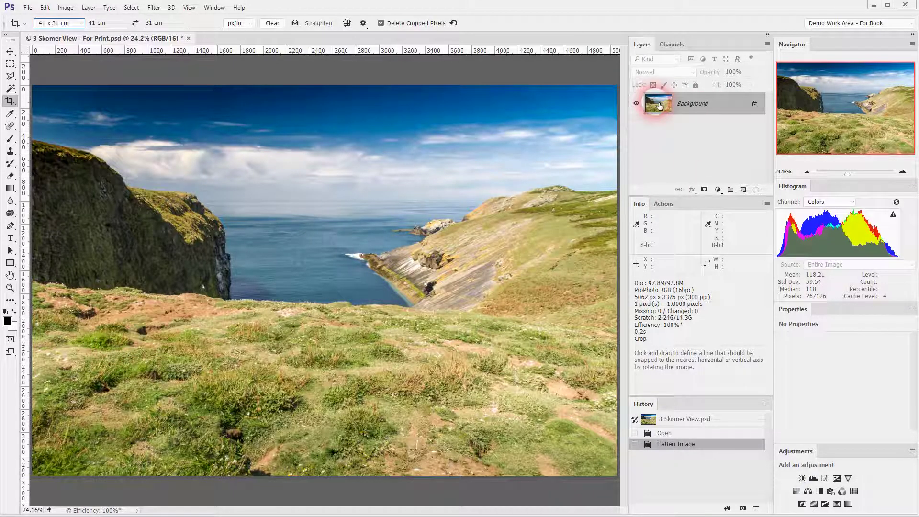
- Change the flattened image to 8 bits per channel and convert it to the sRGB IEC61966-2.1 profile with relative colorimetric intent
click(66, 10)
mouse_move(76, 20)
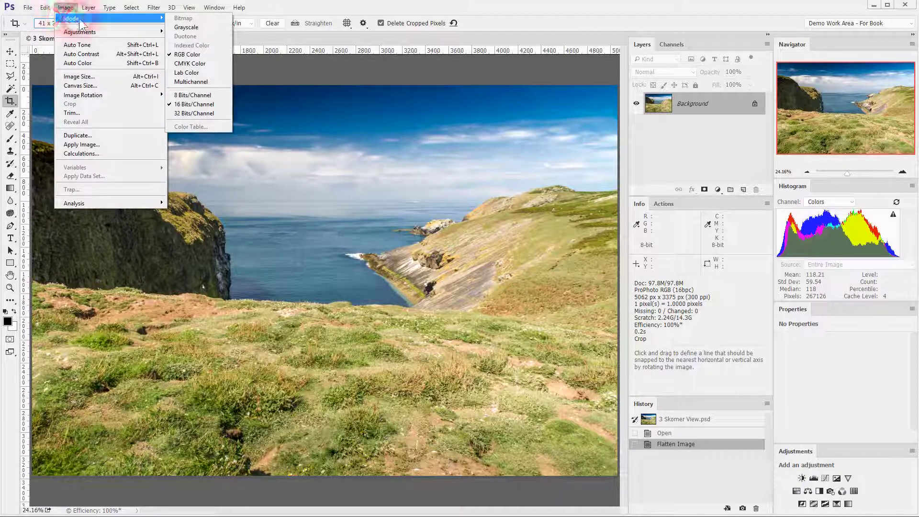
click(191, 95)
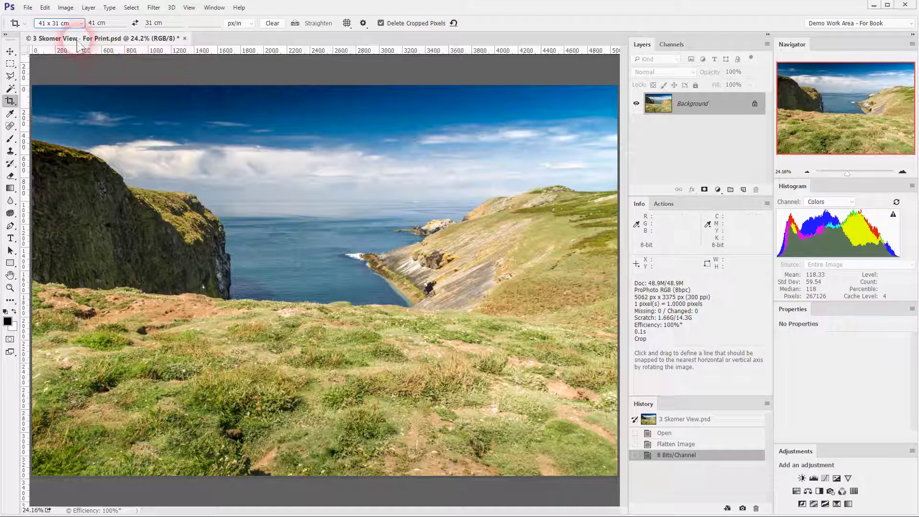
click(46, 8)
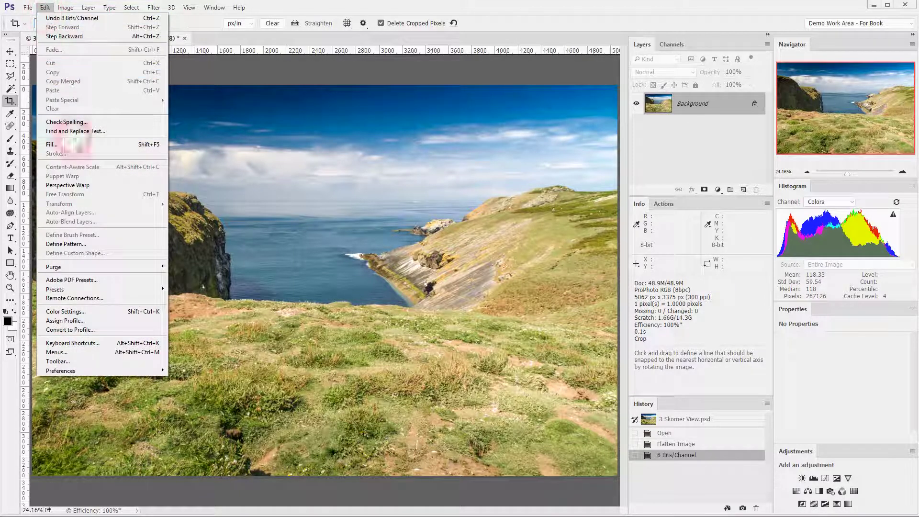
click(79, 329)
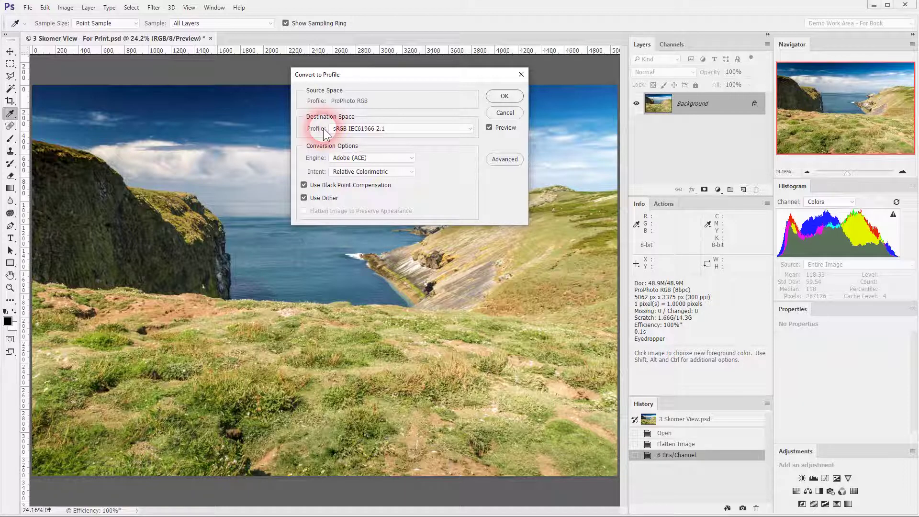
click(504, 97)
- Clear the Crop tool's stored dimensions and choose the W x H x Resolution mode
key(c)
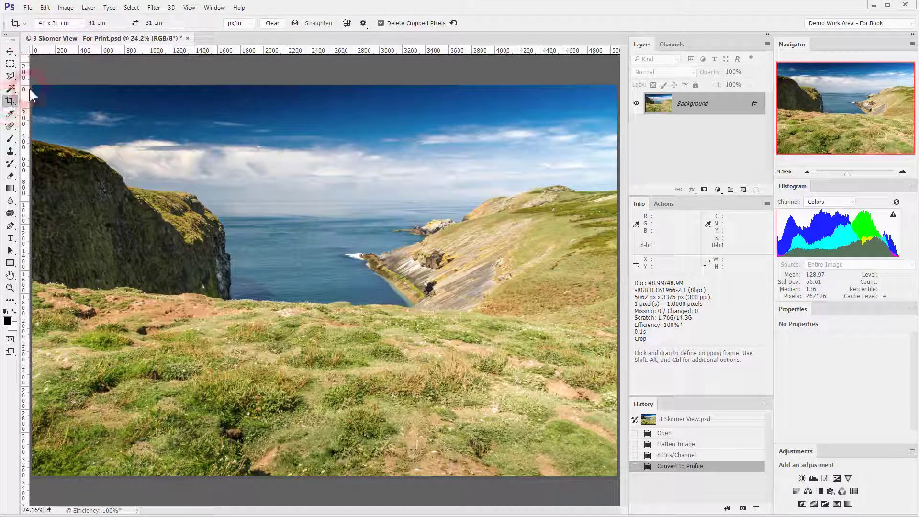
click(272, 24)
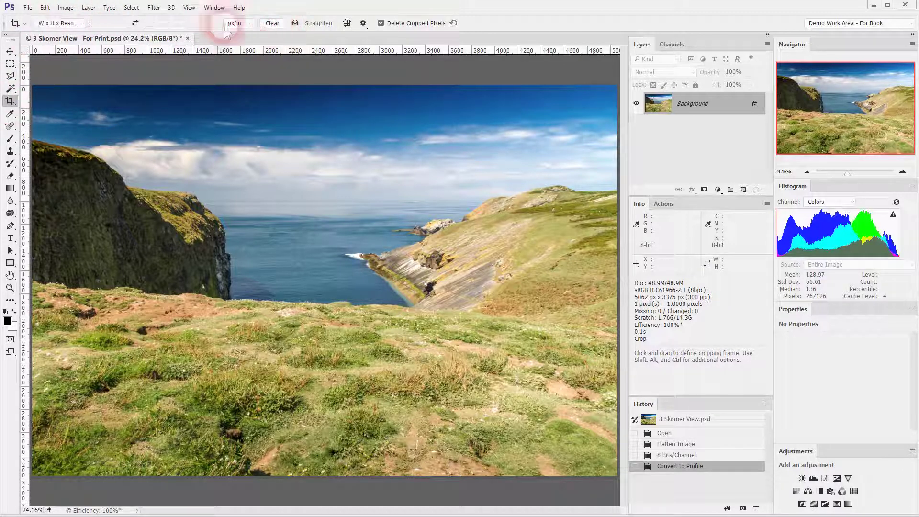
click(114, 23)
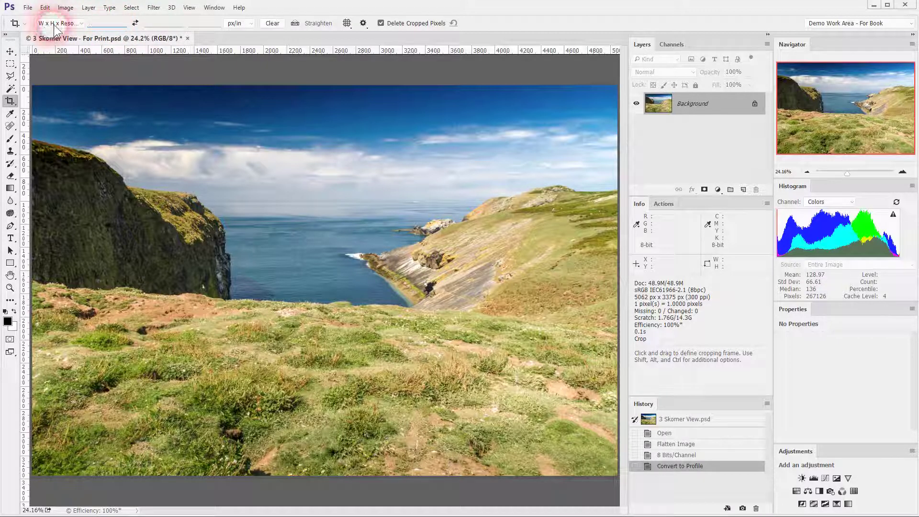
click(78, 24)
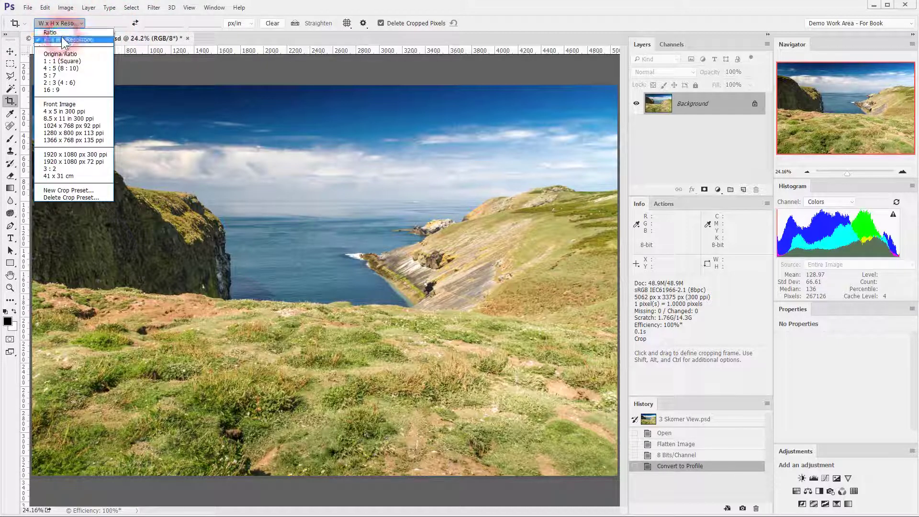
click(63, 40)
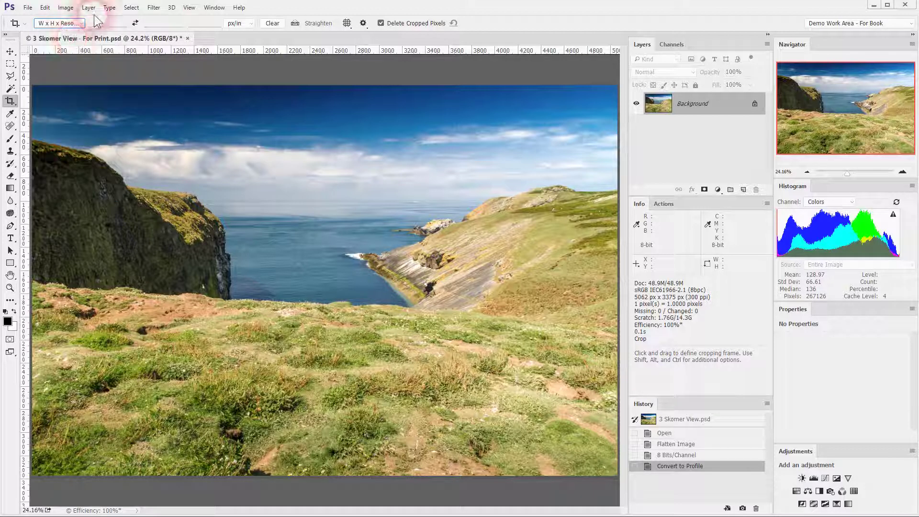
- Set the crop width to 1920 px, the height to 1080 px and the resolution to 300 px/in
click(109, 22)
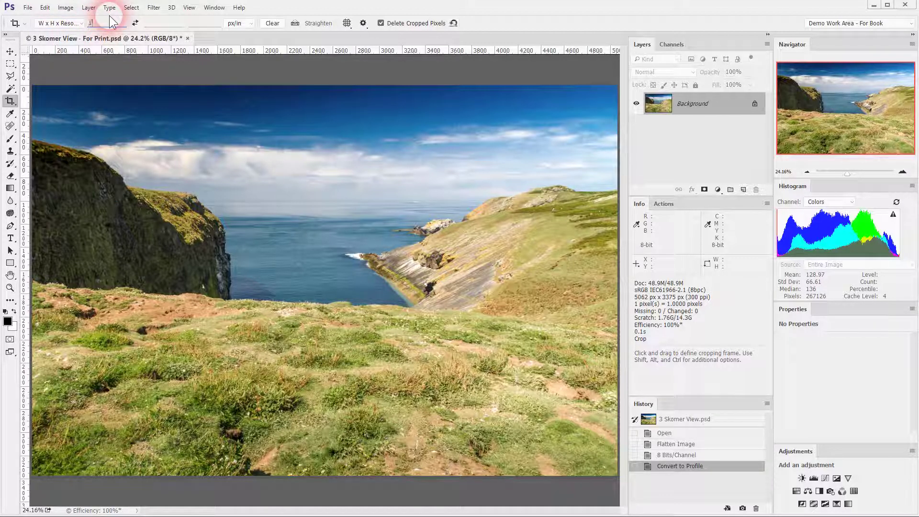
text(1920 px)
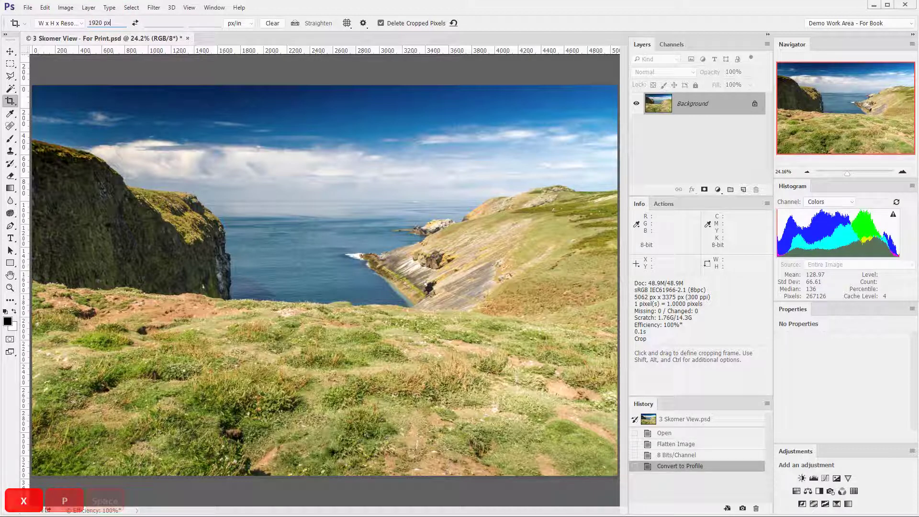
click(162, 23)
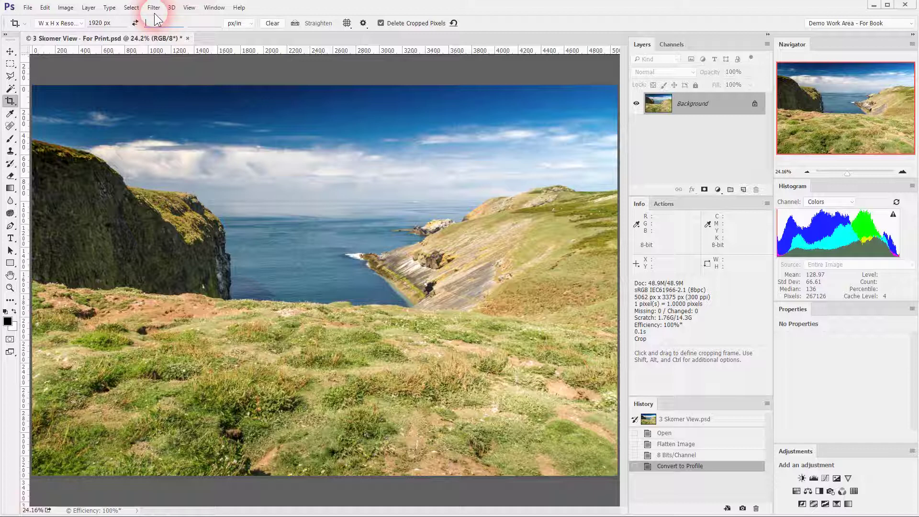
text(1080 )
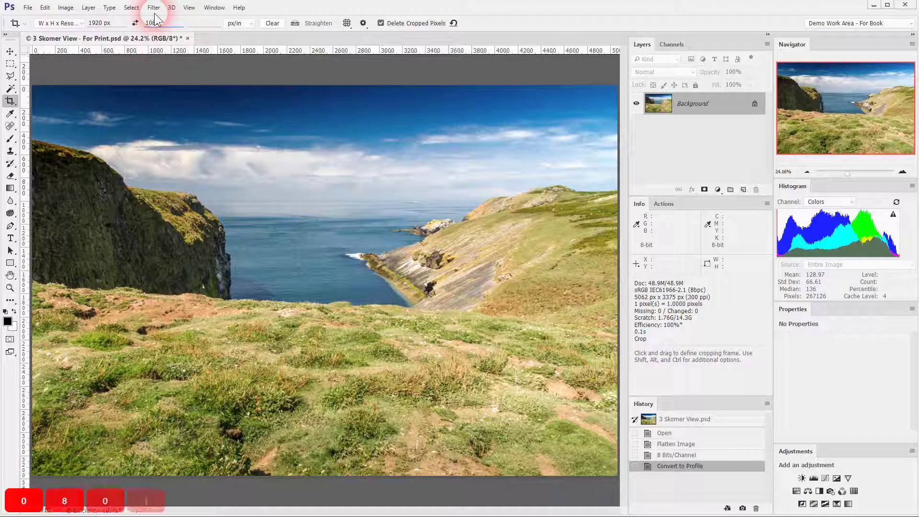
text(px)
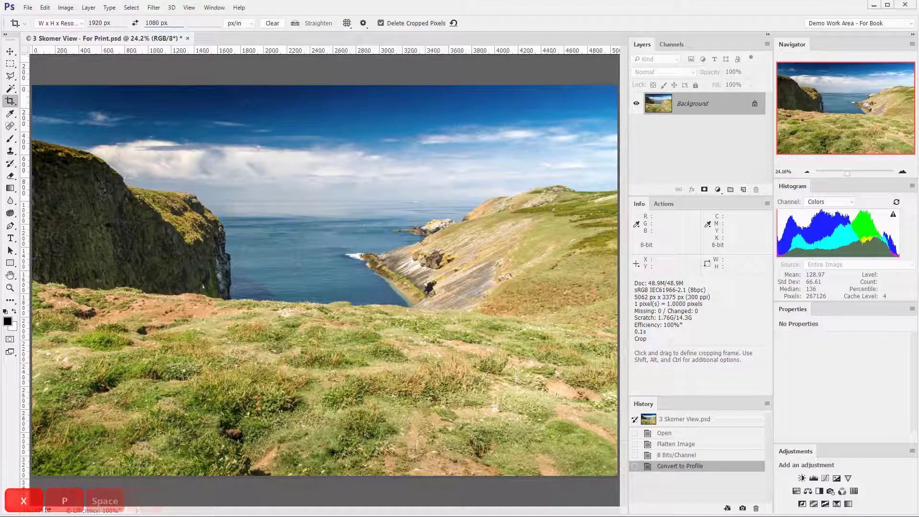
click(213, 29)
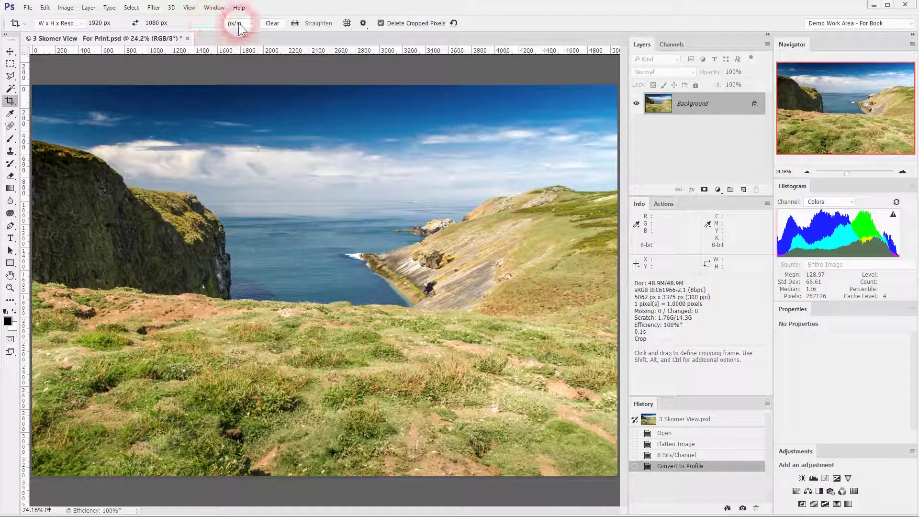
click(209, 26)
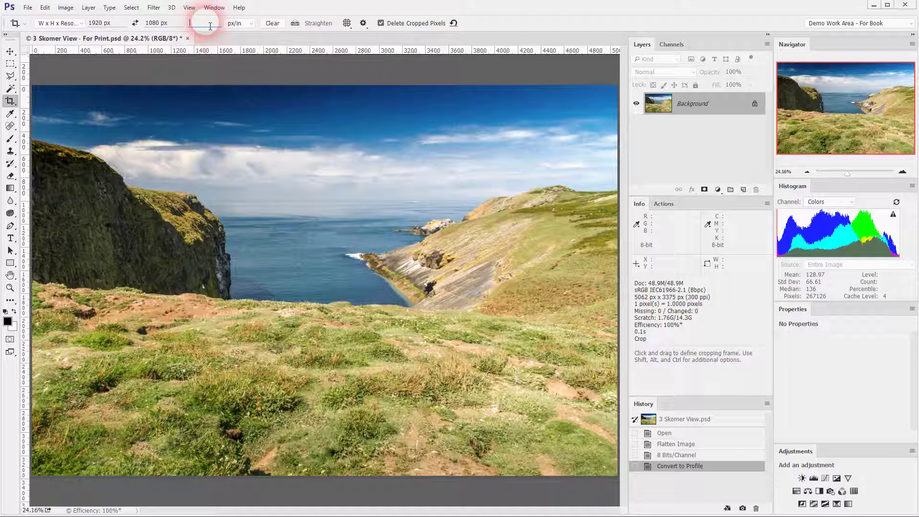
click(209, 24)
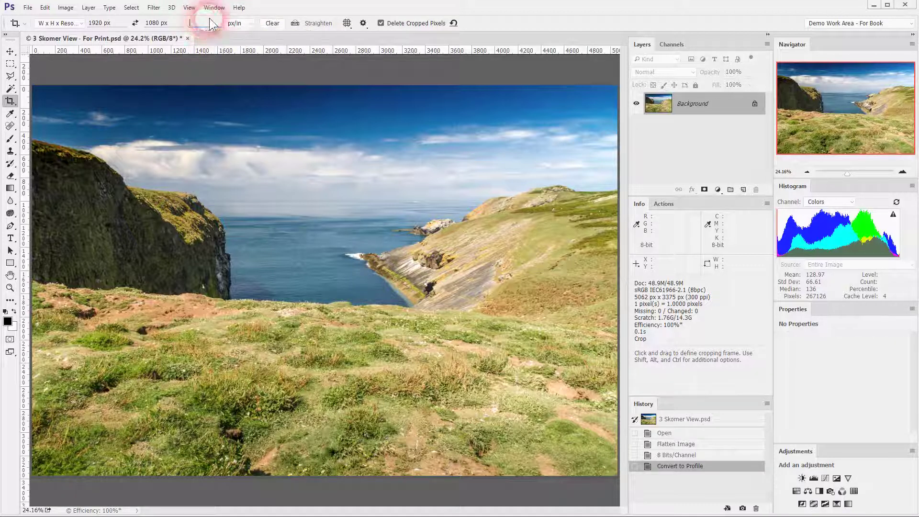
click(208, 28)
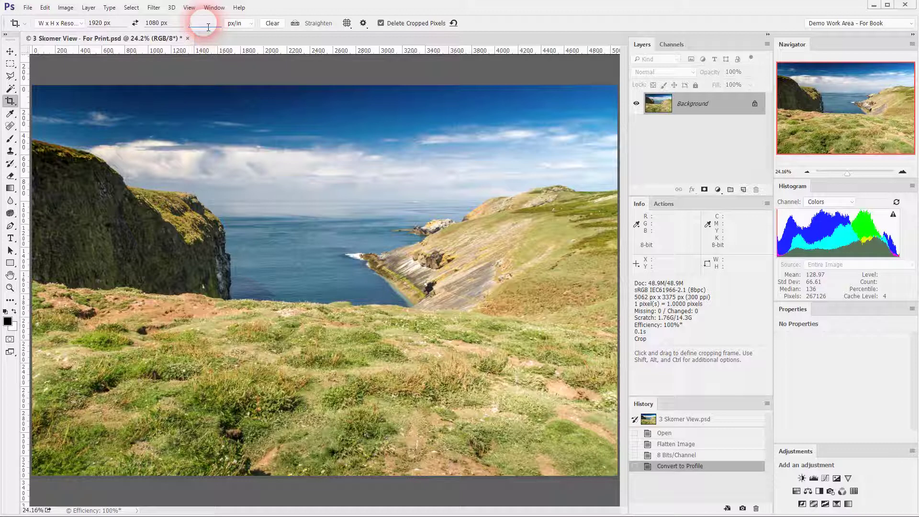
text(300)
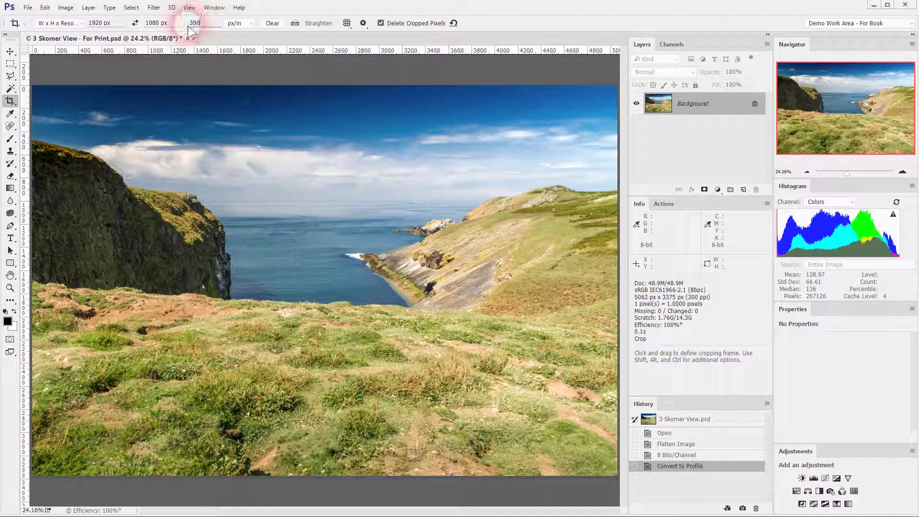
text(0)
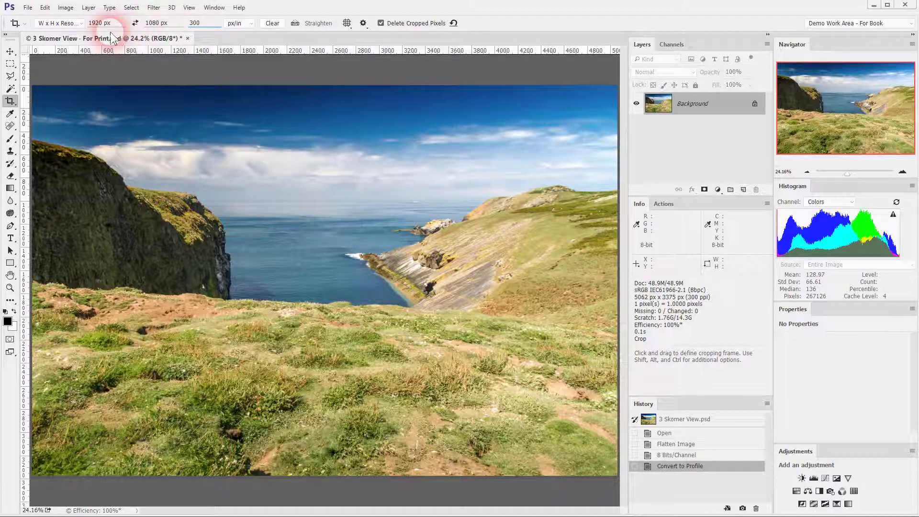
- Try to save the current crop settings as a new crop preset named 1920 x 1080 px 300 ppi
click(67, 24)
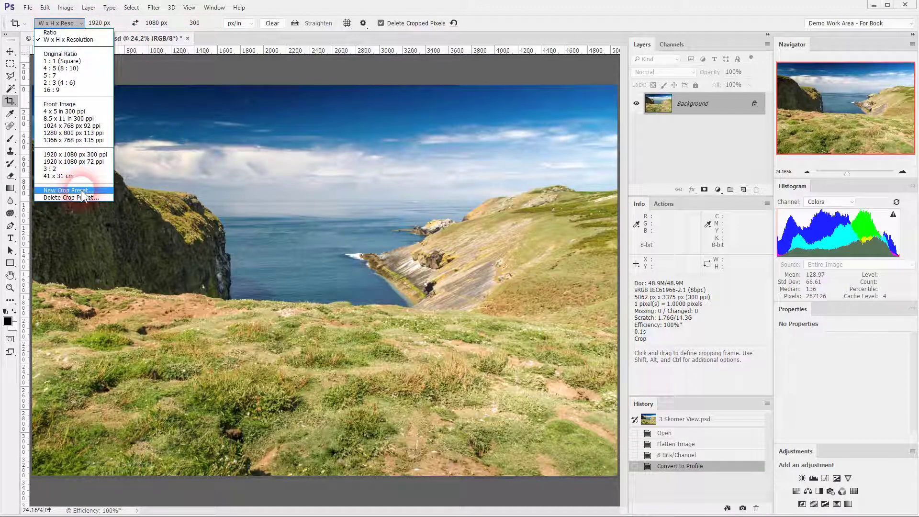
click(83, 191)
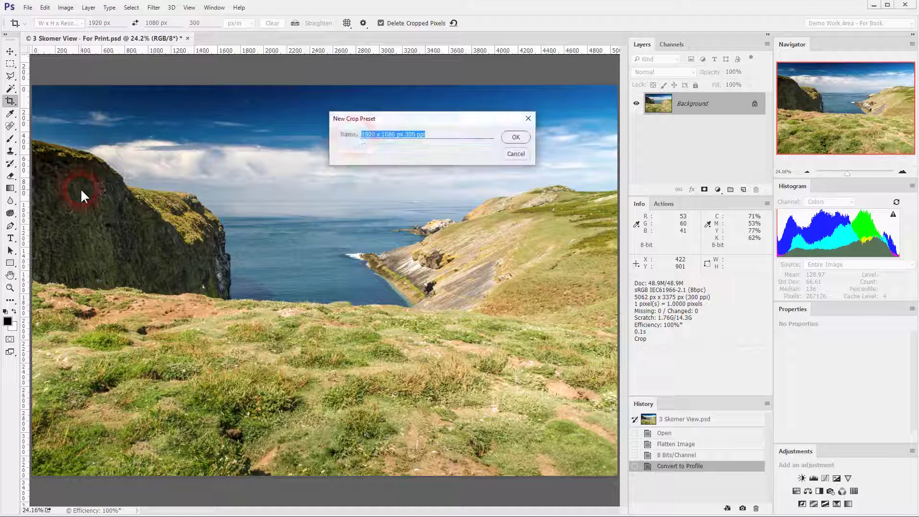
click(516, 138)
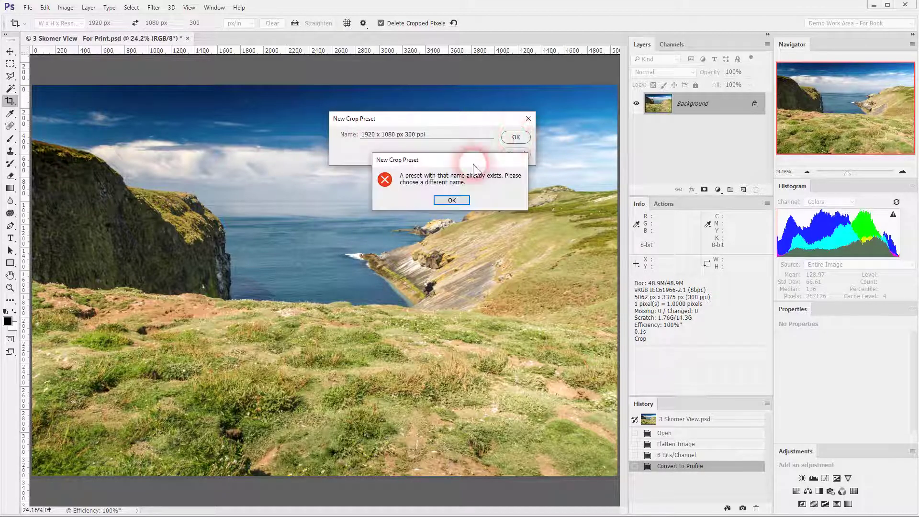
click(447, 199)
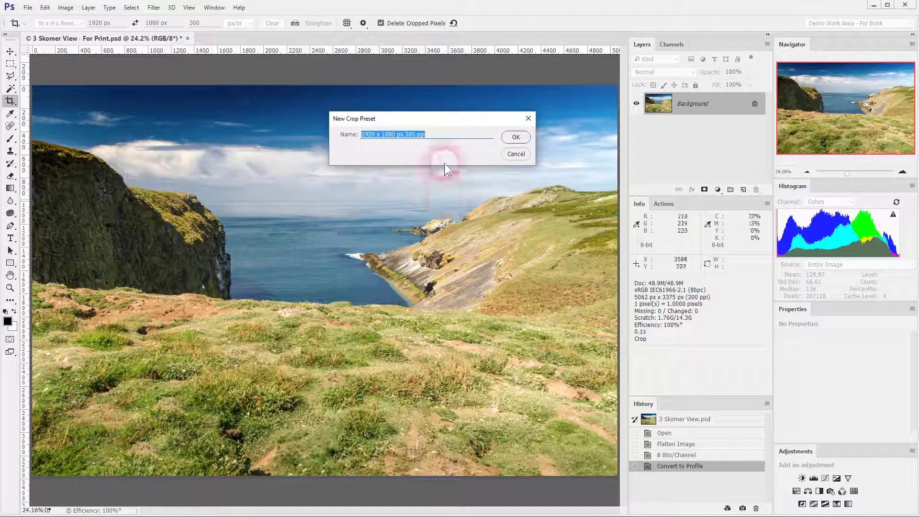
click(514, 134)
click(515, 138)
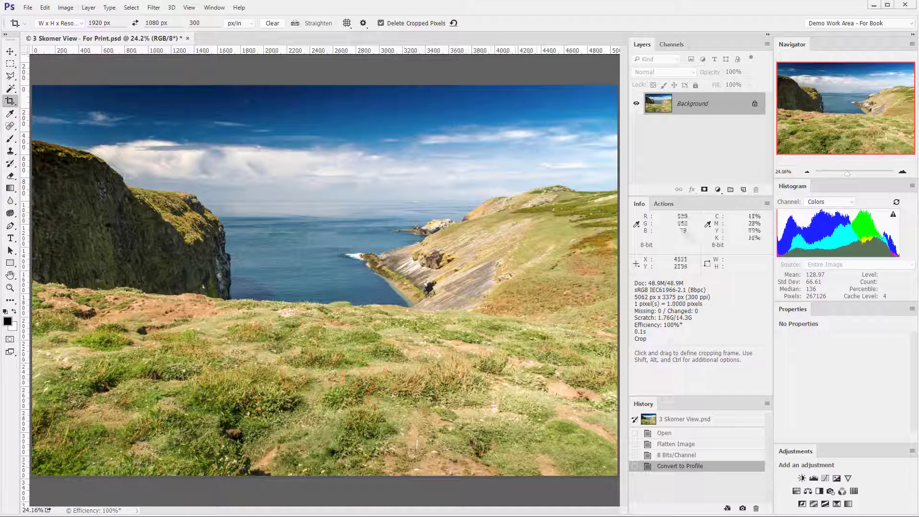
- Crop the image to 1920 x 1080 px with a frame spanning nearly its full width, trimming mostly the foreground grass
drag(38, 104, 610, 442)
mouse_move(435, 270)
mouse_down()
mouse_move(440, 280)
mouse_move(440, 269)
mouse_up()
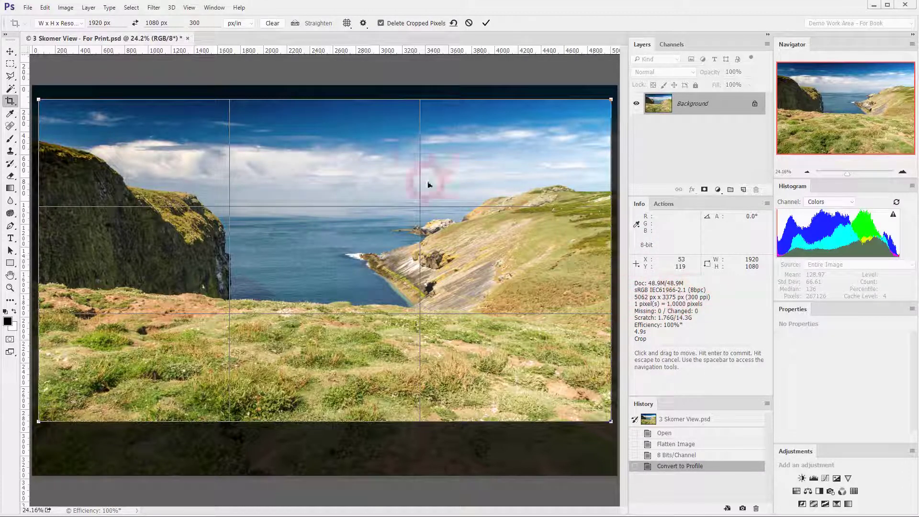
click(486, 24)
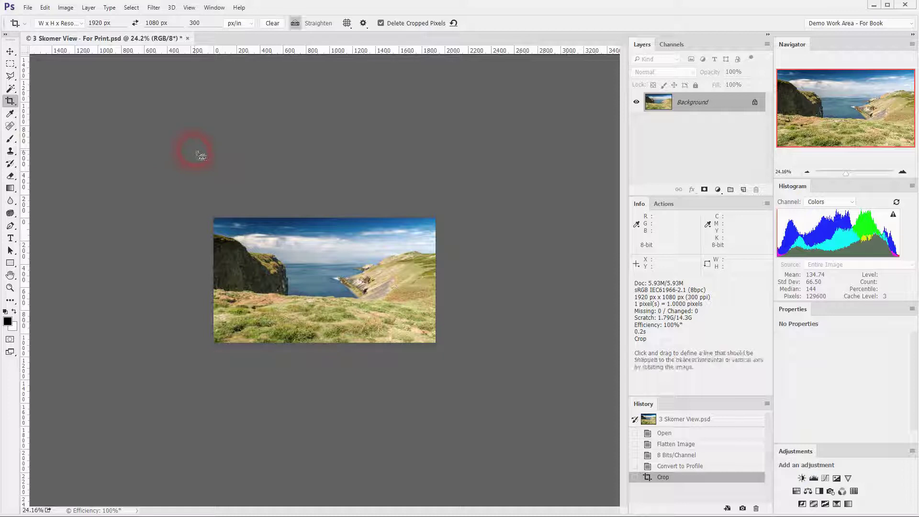
- Sharpen the cropped image with Unsharp Mask at amount 44% and radius 0.6 pixels, judging the headland at 100% view
key(ctrl+0)
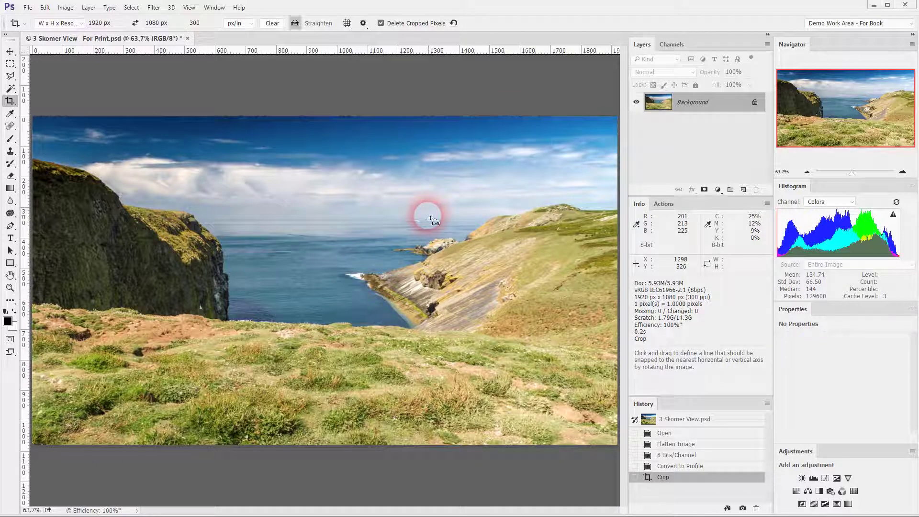
key(ctrl+1)
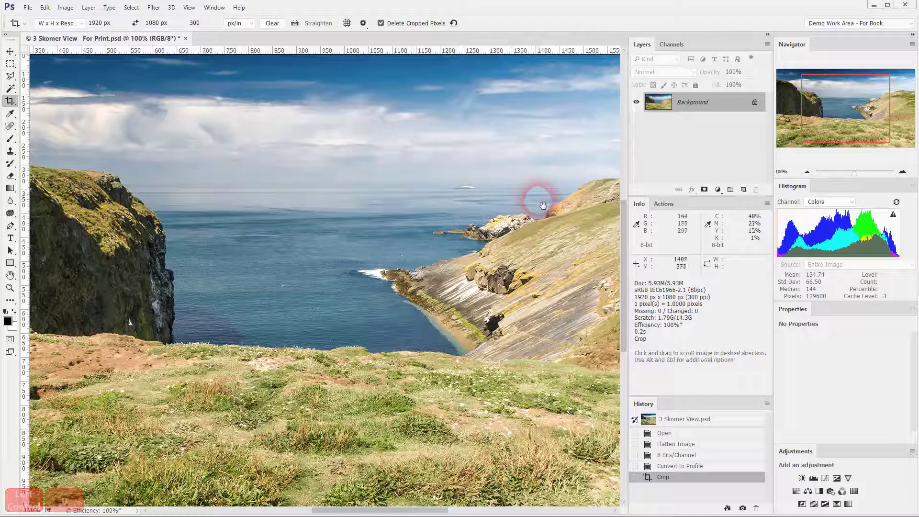
drag(509, 204, 357, 214)
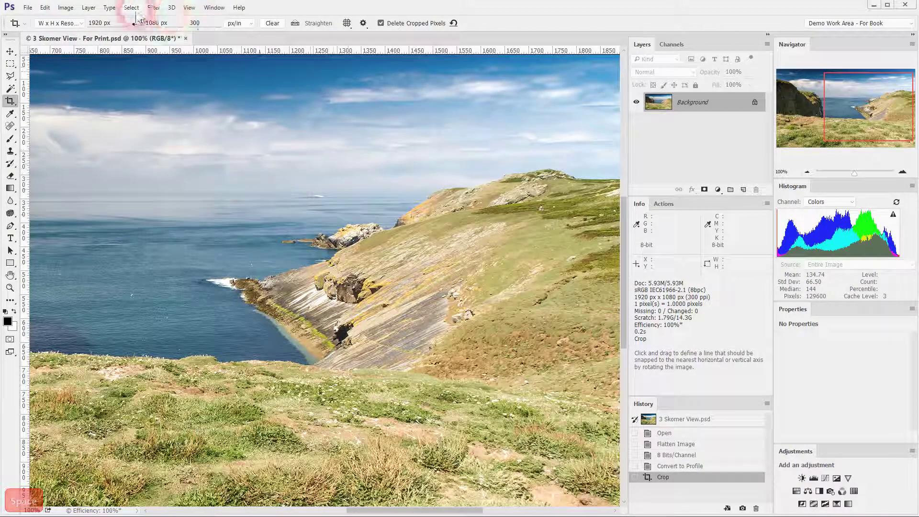
click(154, 7)
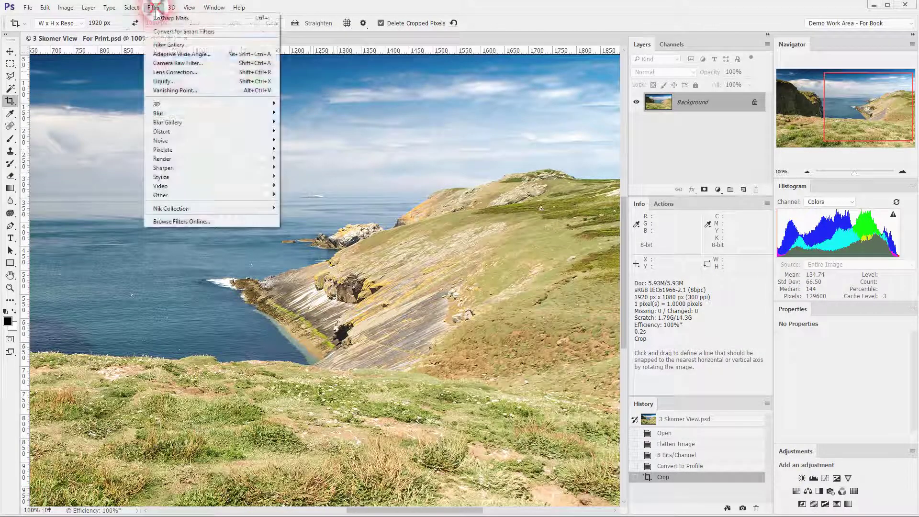
click(176, 171)
click(122, 211)
click(178, 191)
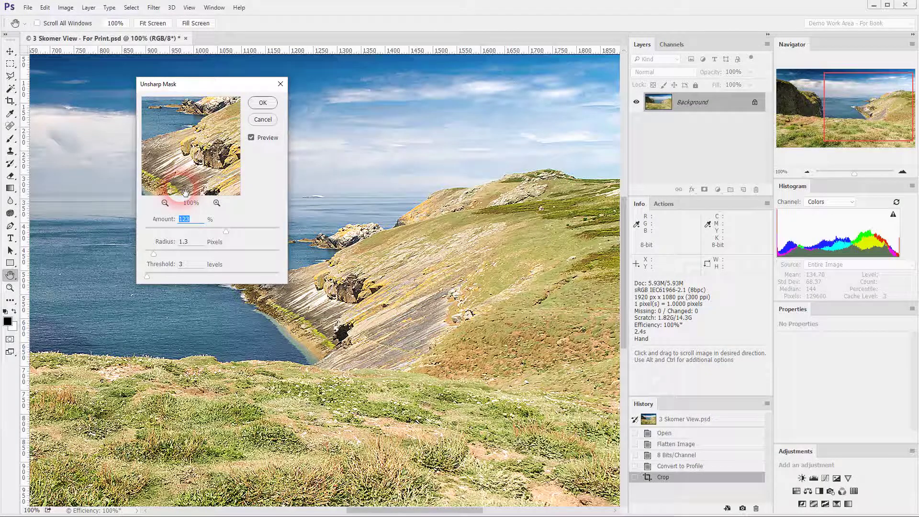
click(223, 75)
drag(223, 76, 588, 191)
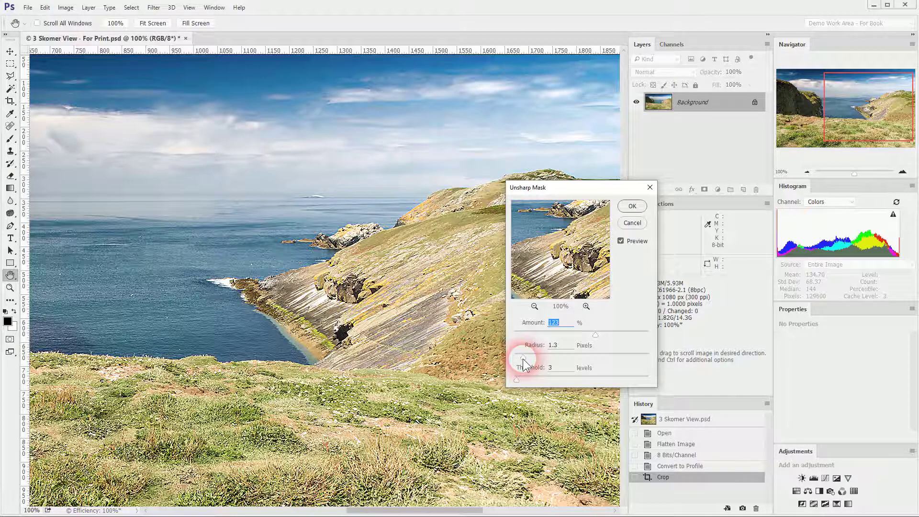
drag(524, 364, 518, 360)
drag(596, 335, 556, 335)
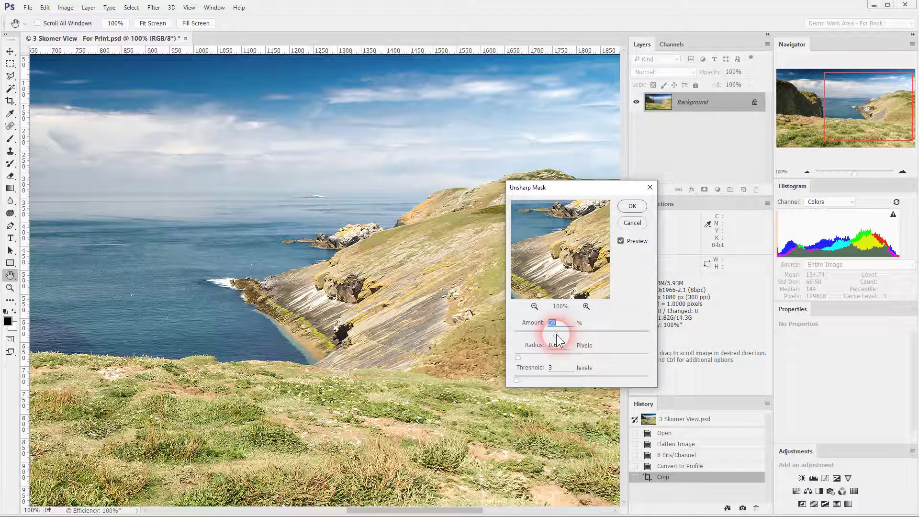
drag(557, 334, 558, 334)
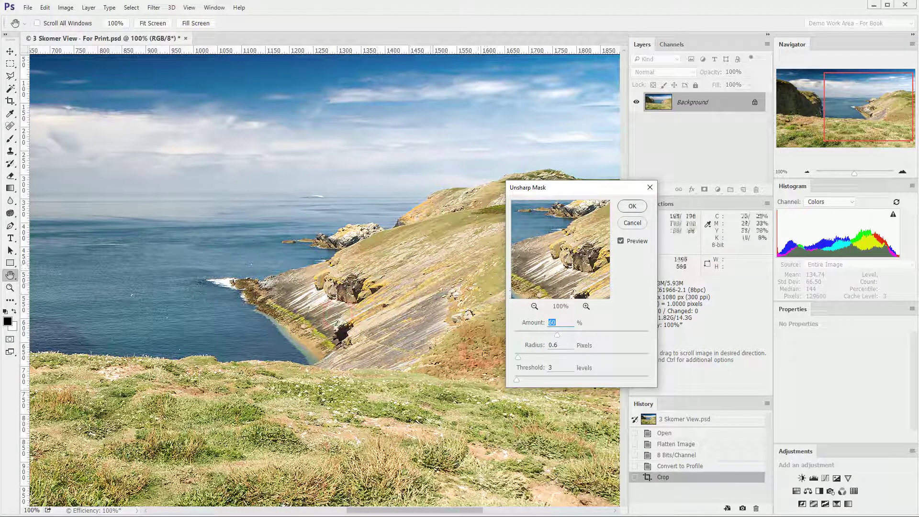
drag(558, 337, 554, 338)
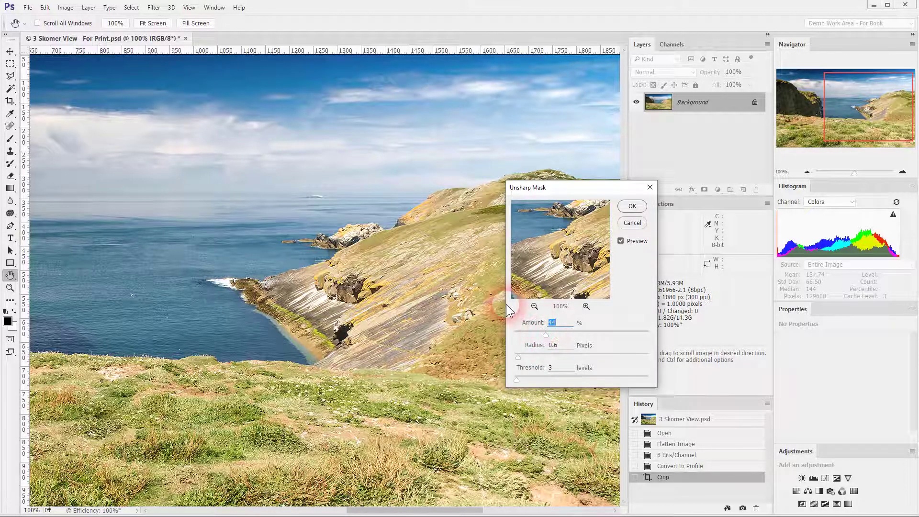
click(632, 206)
key(c)
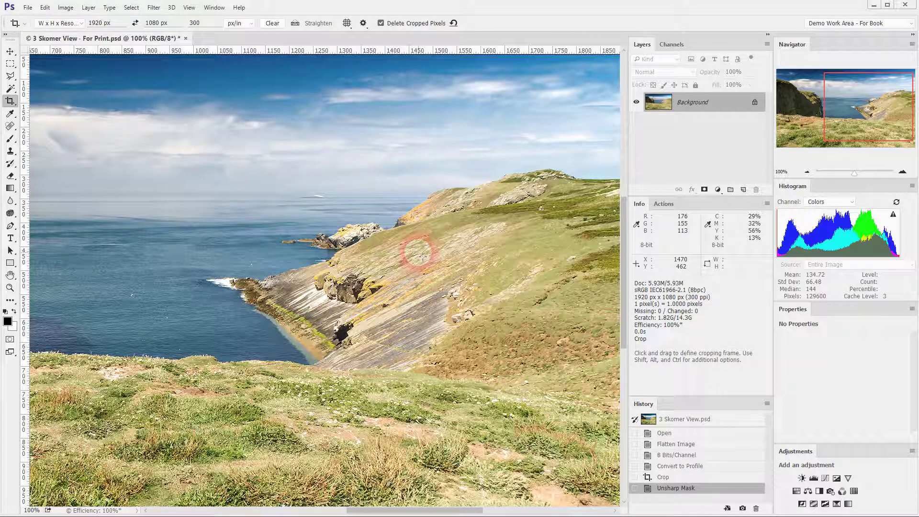
- Select the whole 1920 x 1080 px image with the Rectangular Marquee tool
key(ctrl+0)
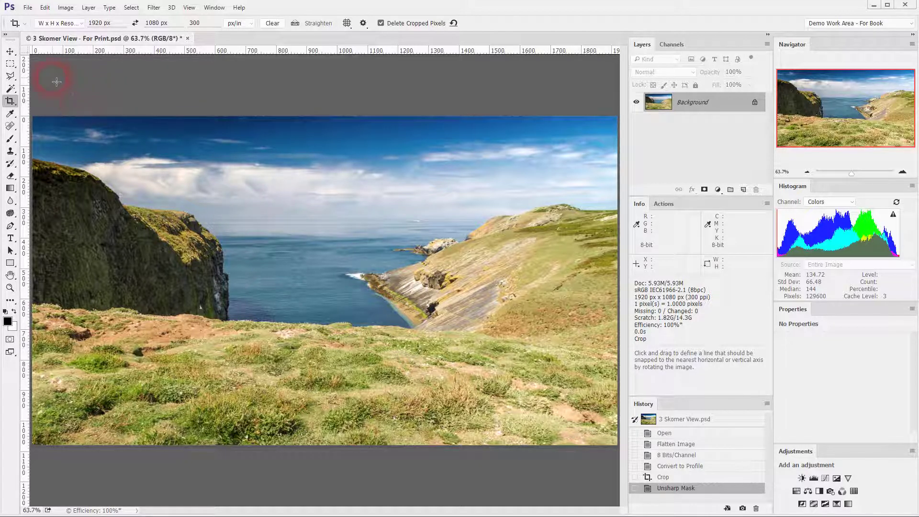
click(10, 64)
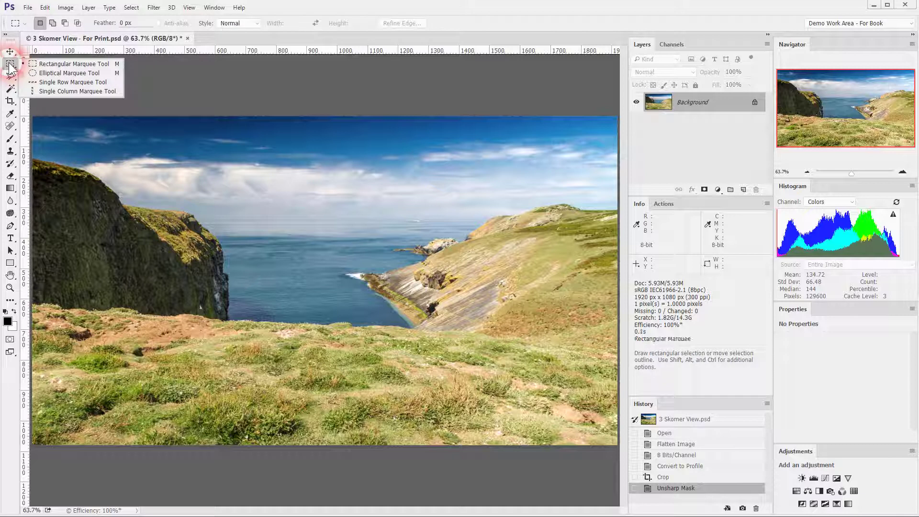
click(50, 64)
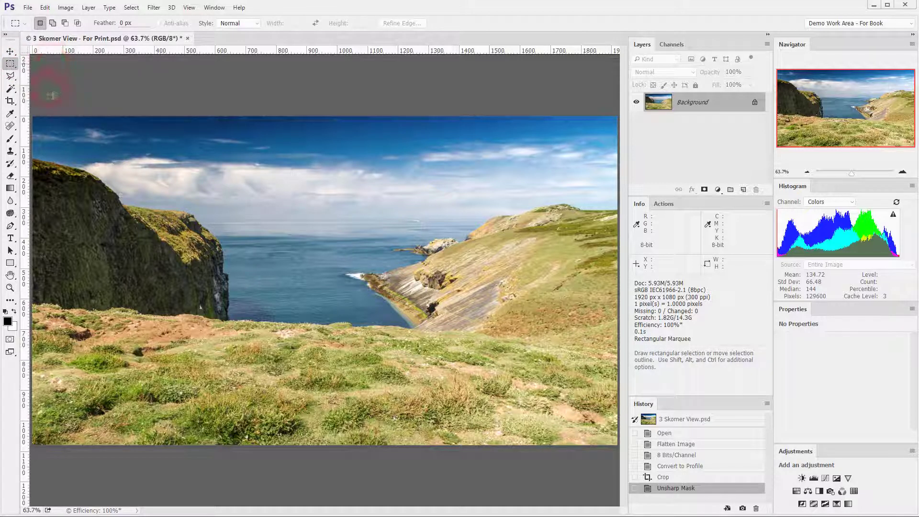
click(10, 64)
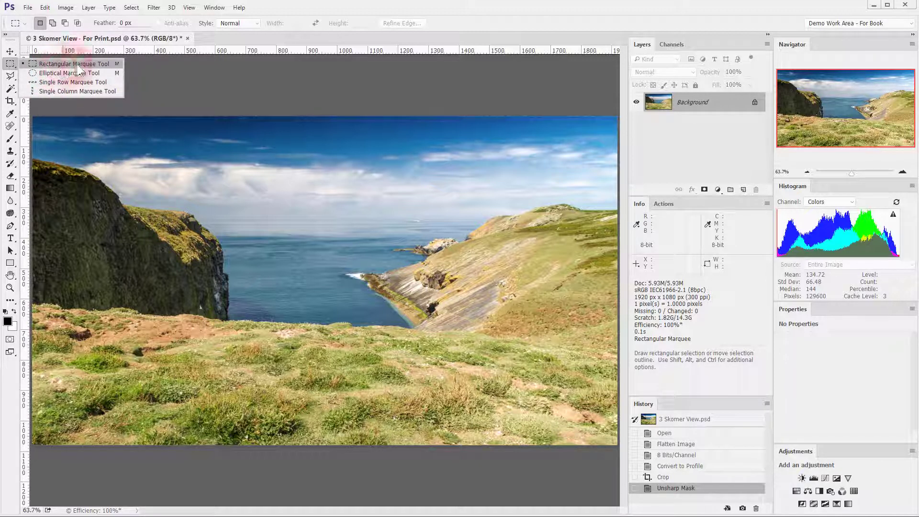
click(52, 68)
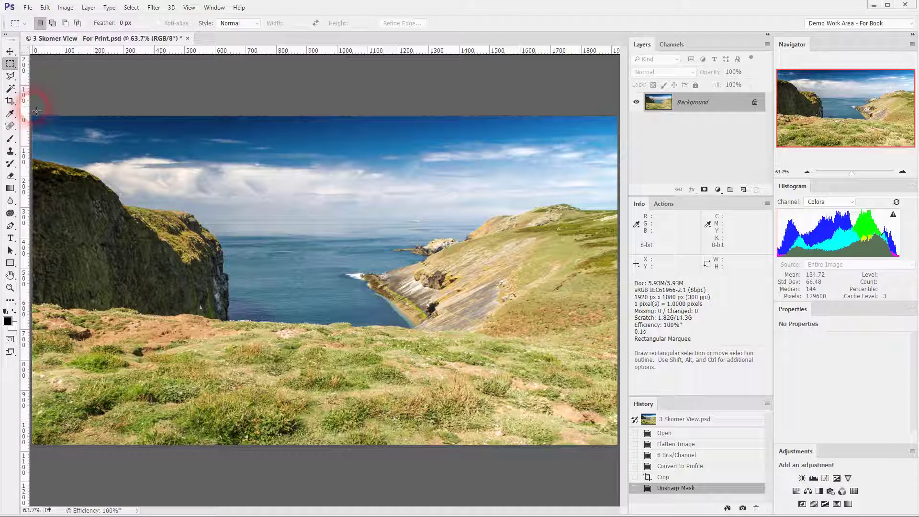
drag(36, 112, 638, 473)
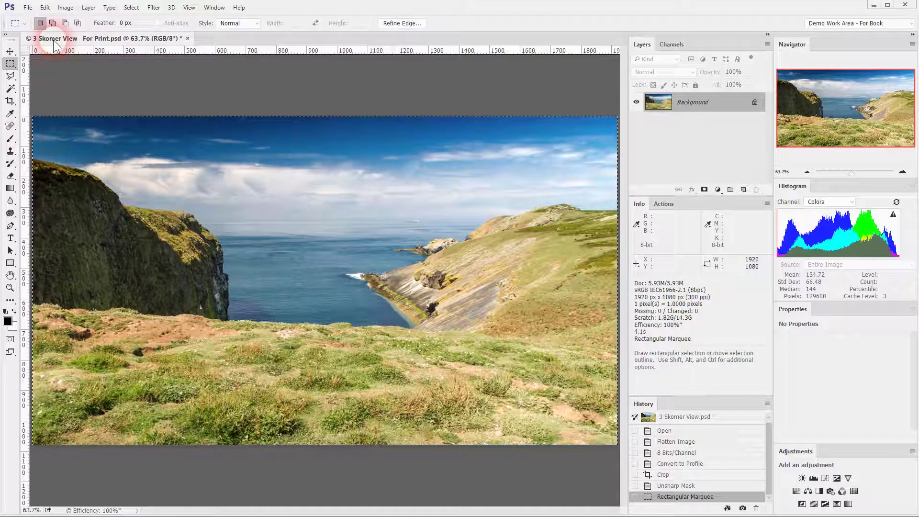
- Stroke the inside of the selection with a 2 px white (ffffff) border at 100% opacity and deselect
click(44, 8)
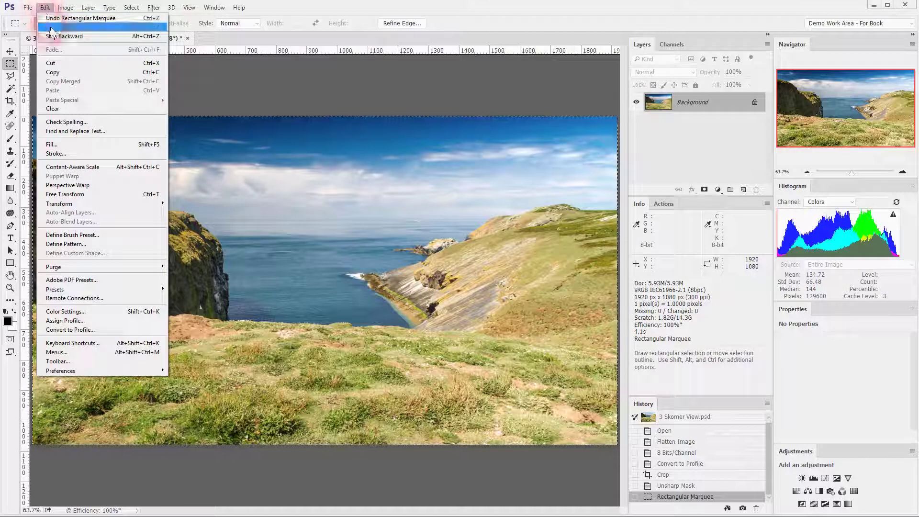
click(66, 154)
key(i)
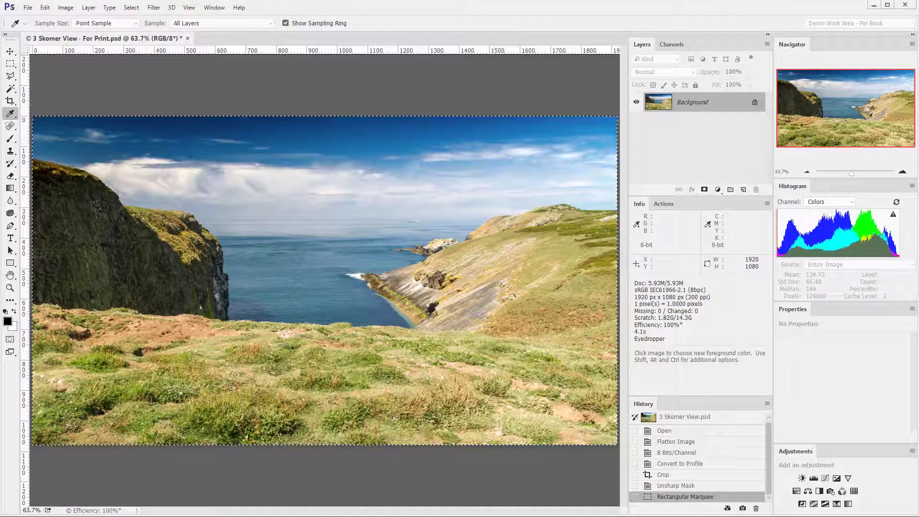
drag(474, 139, 459, 142)
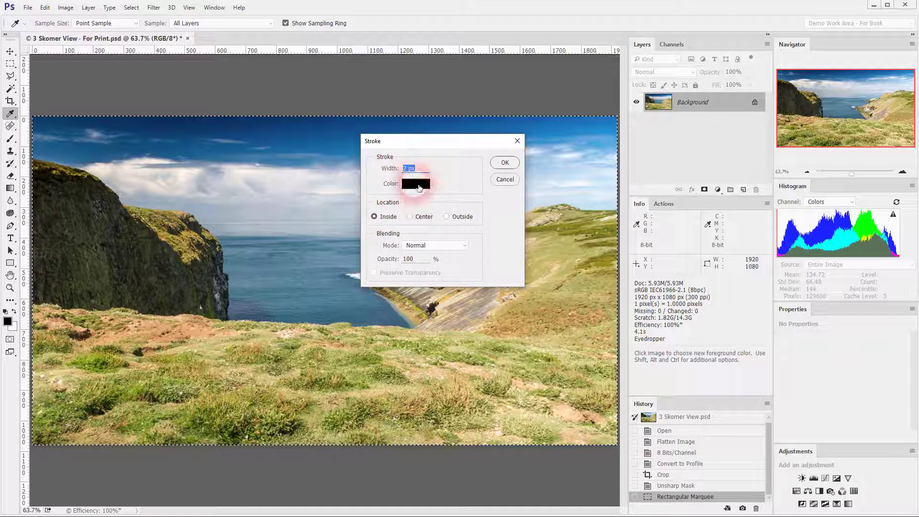
click(419, 188)
click(337, 225)
click(324, 196)
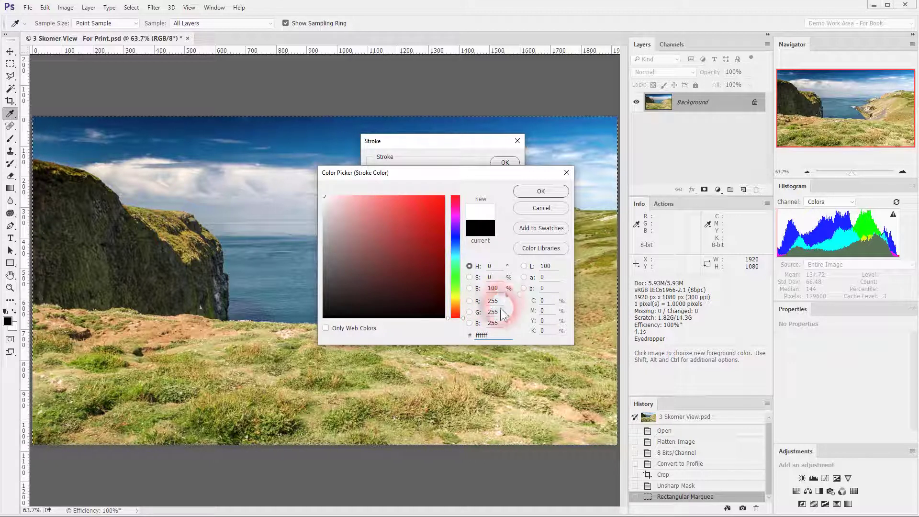
click(550, 191)
click(508, 163)
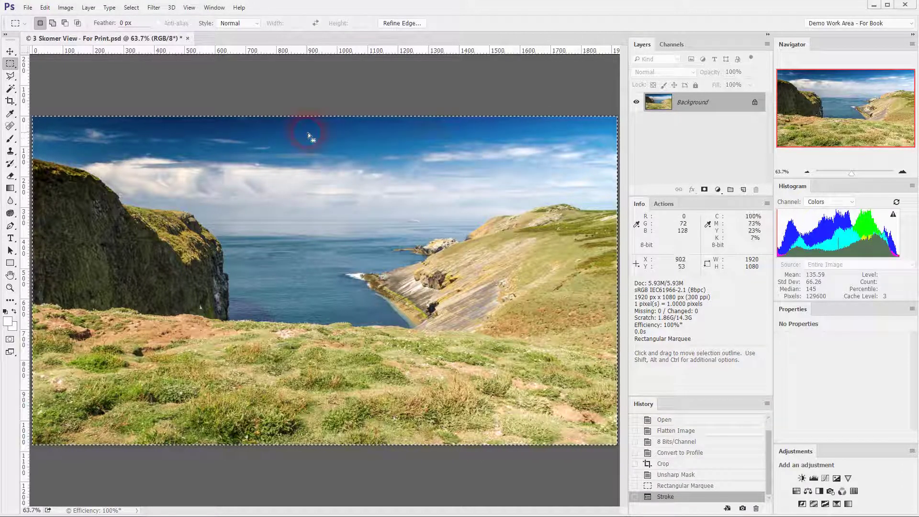
key(ctrl+d)
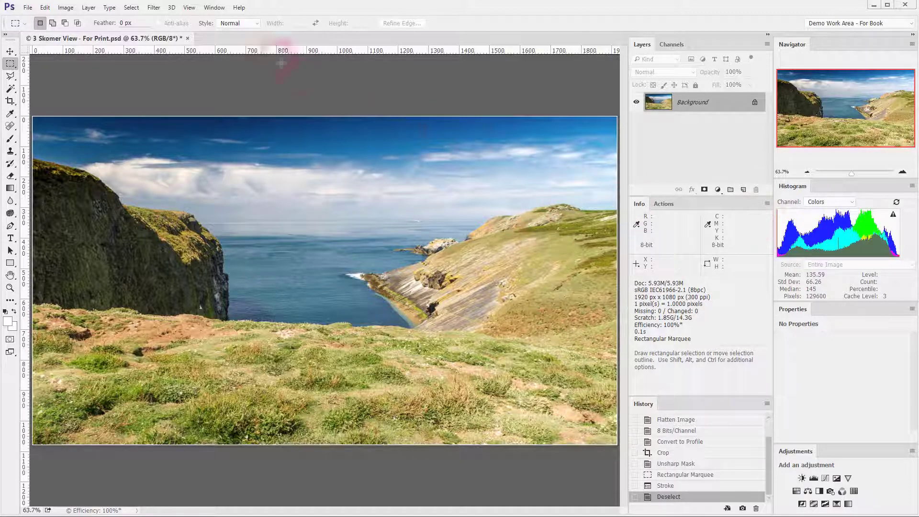
- Save the image as a JPEG named "3 Skomer View - For DPI.jpg" in the Resources For Video Demo folder
click(26, 9)
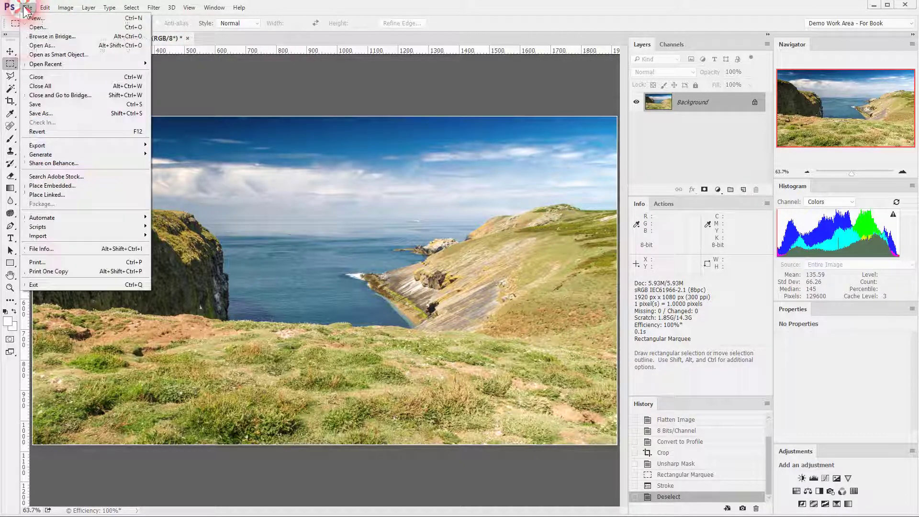
click(44, 113)
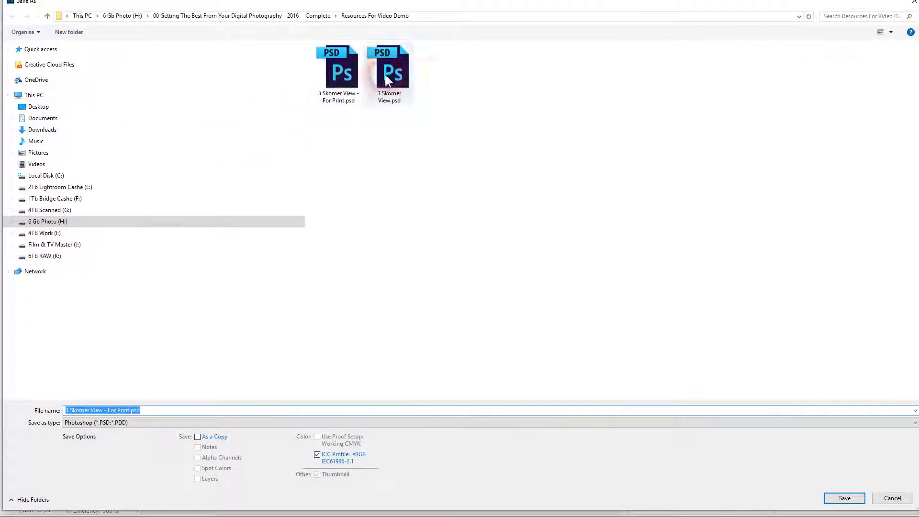
click(142, 421)
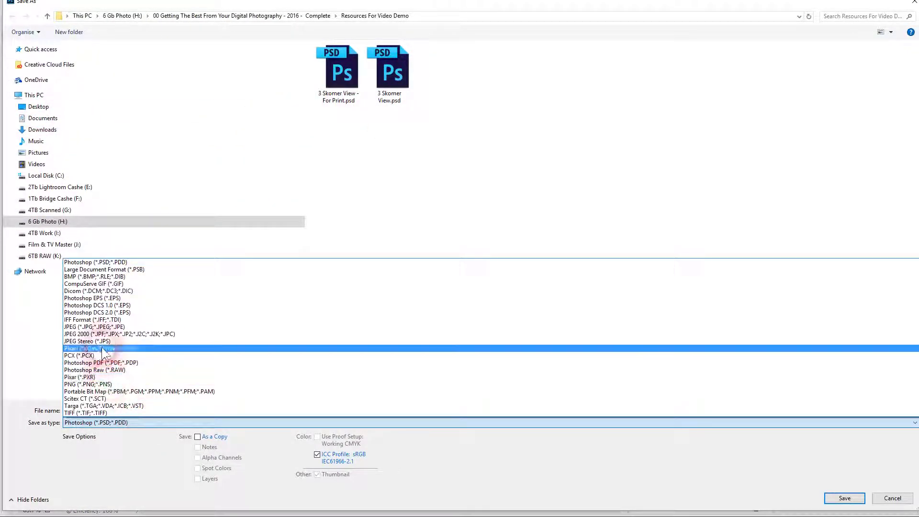
click(100, 325)
click(115, 411)
triple_click(122, 411)
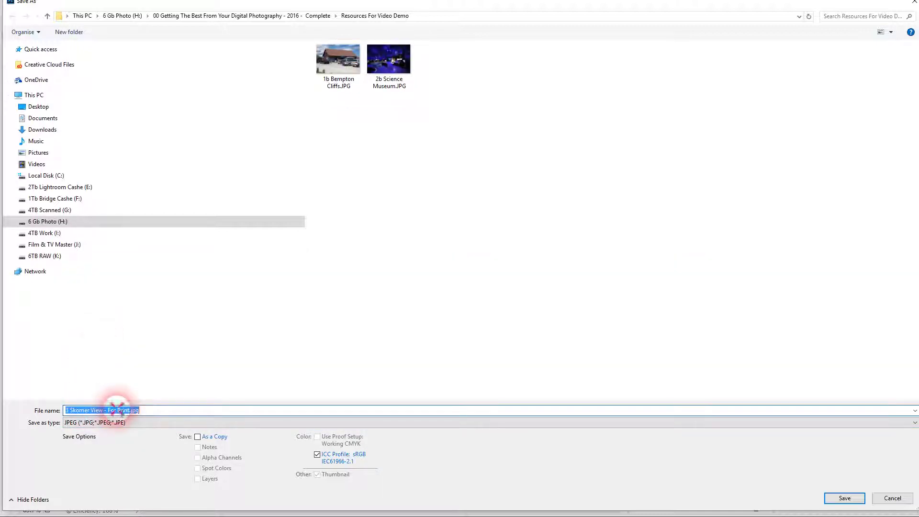
double_click(122, 411)
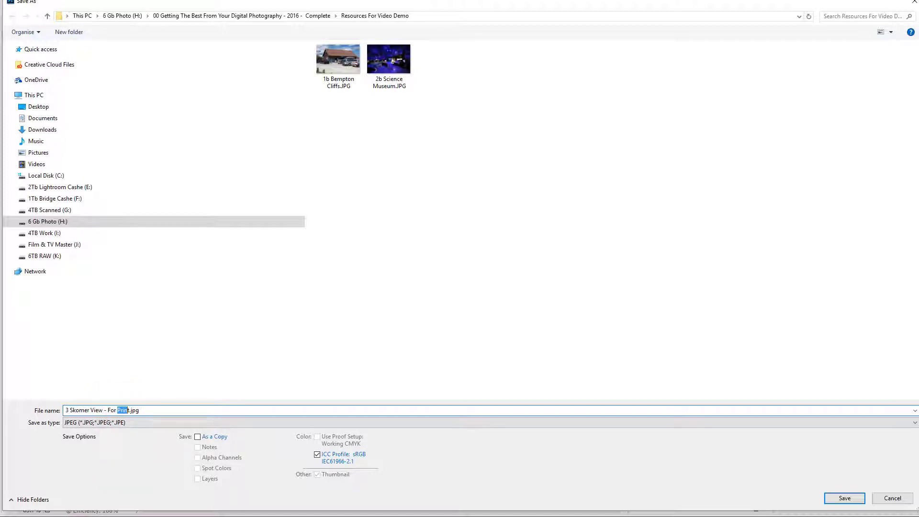
text(DPI)
key(Delete)
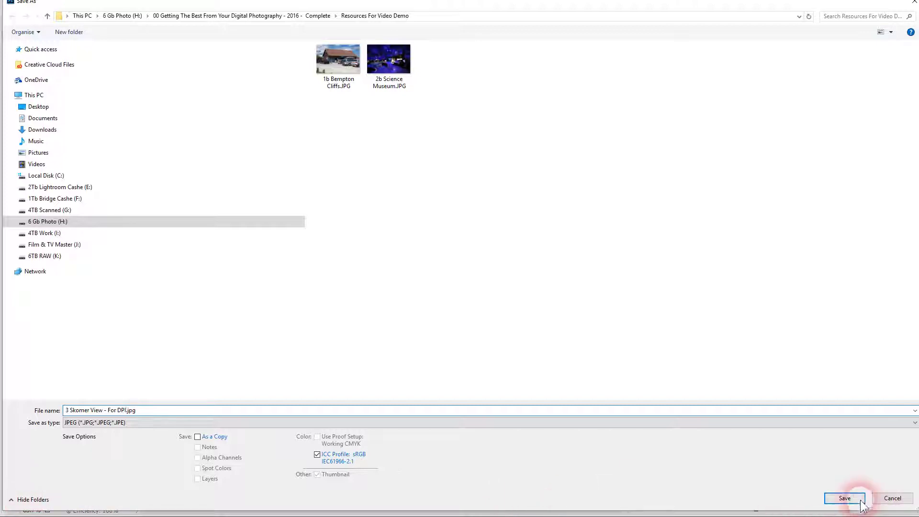
click(844, 498)
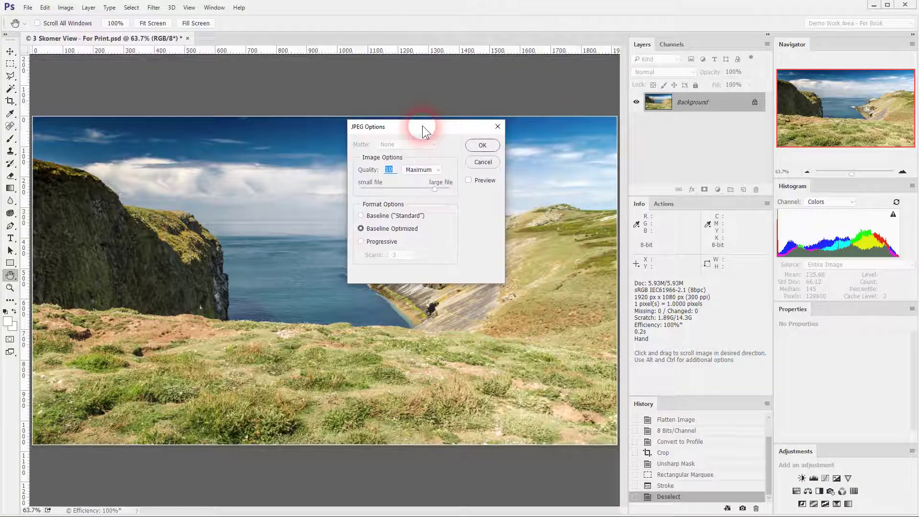
- Set the JPEG quality to 12 (Maximum) with Baseline Optimized format and complete the save
click(435, 189)
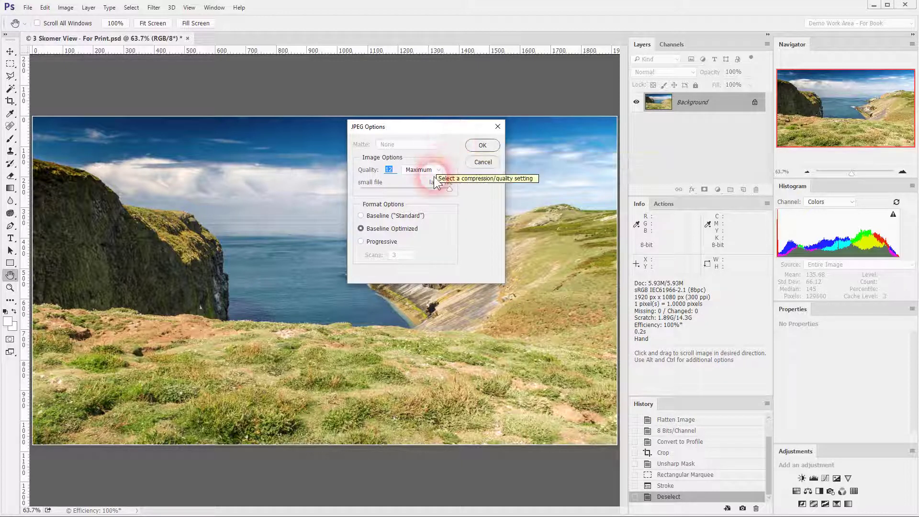
drag(442, 188, 454, 189)
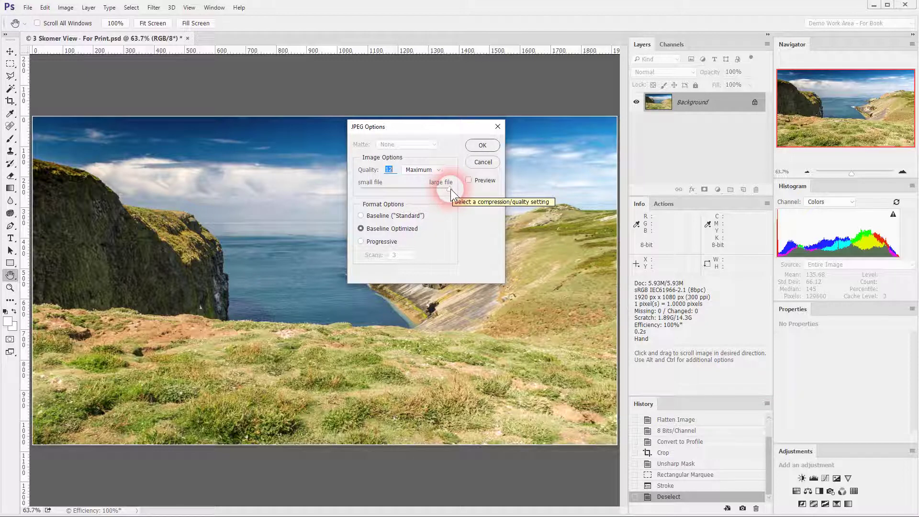
drag(450, 188, 451, 191)
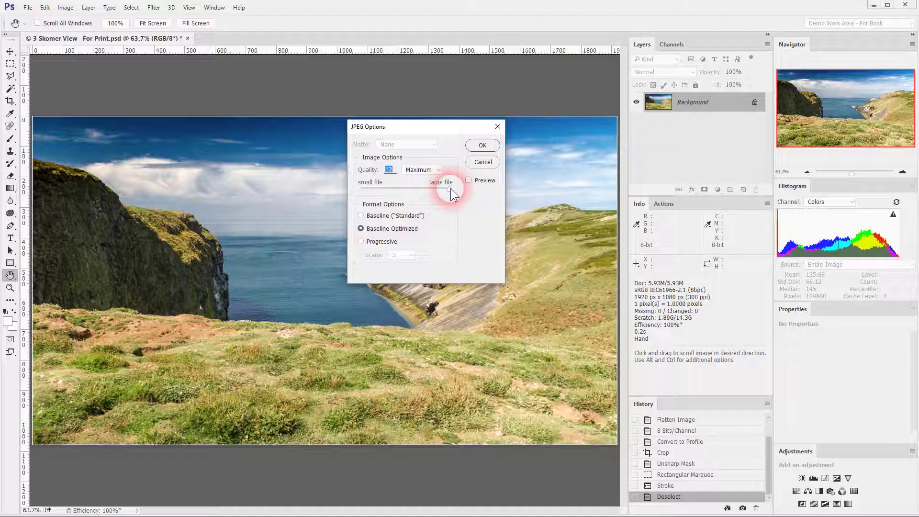
click(483, 147)
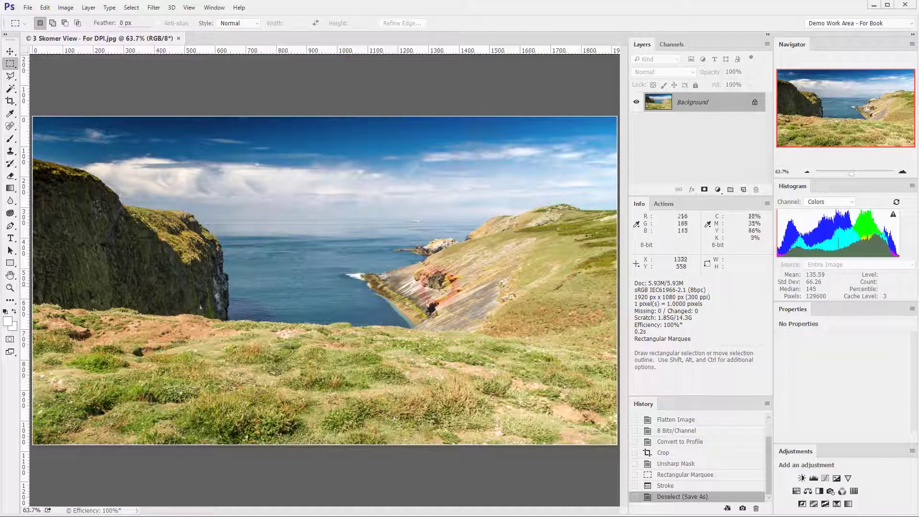
- Switch to Adobe Bridge, shrink the thumbnails, and review the original 3 Skomer View.dng and the edited 3 Skomer View.psd
click(450, 515)
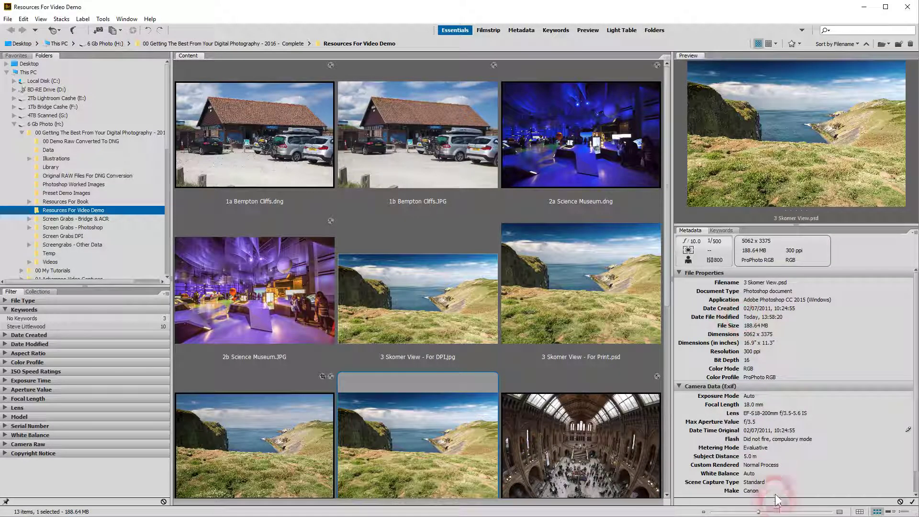
click(745, 511)
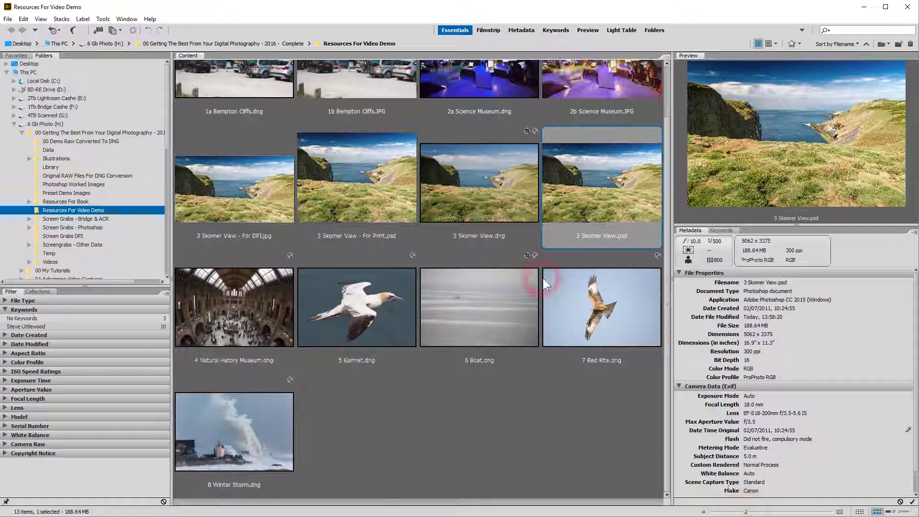
click(477, 182)
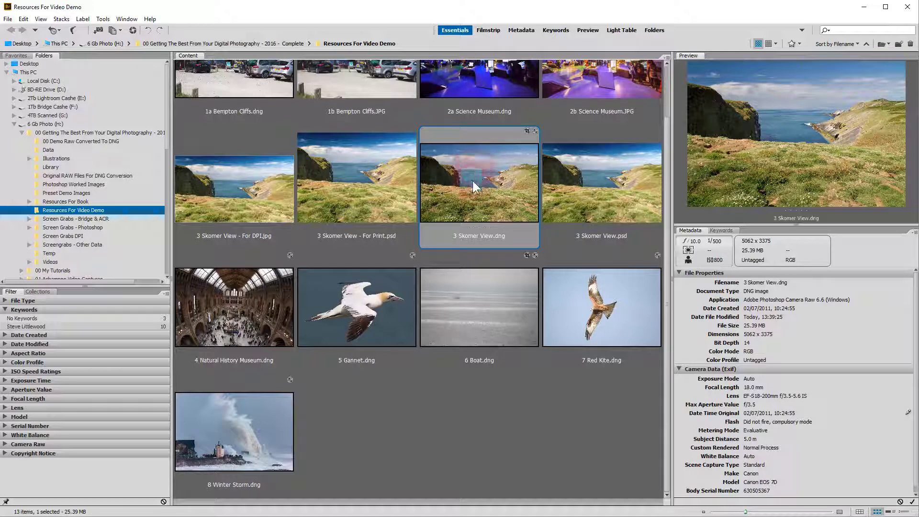
click(597, 181)
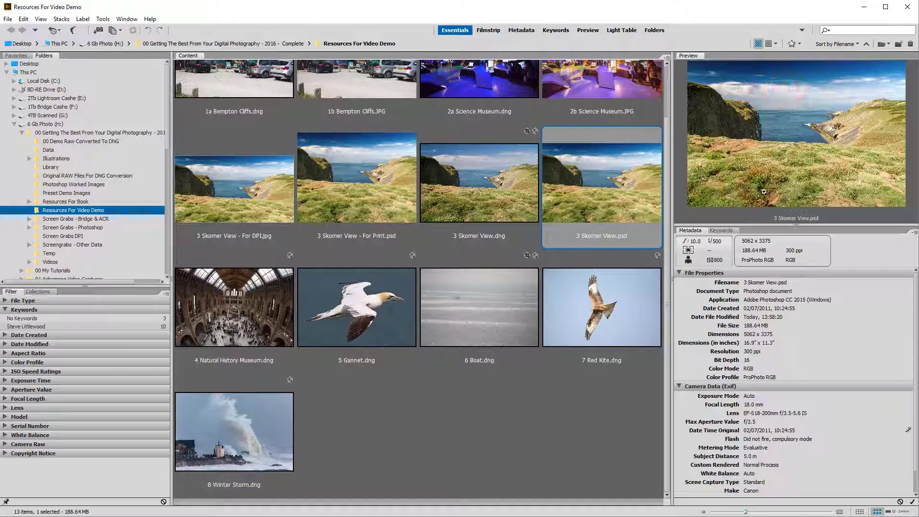
click(811, 164)
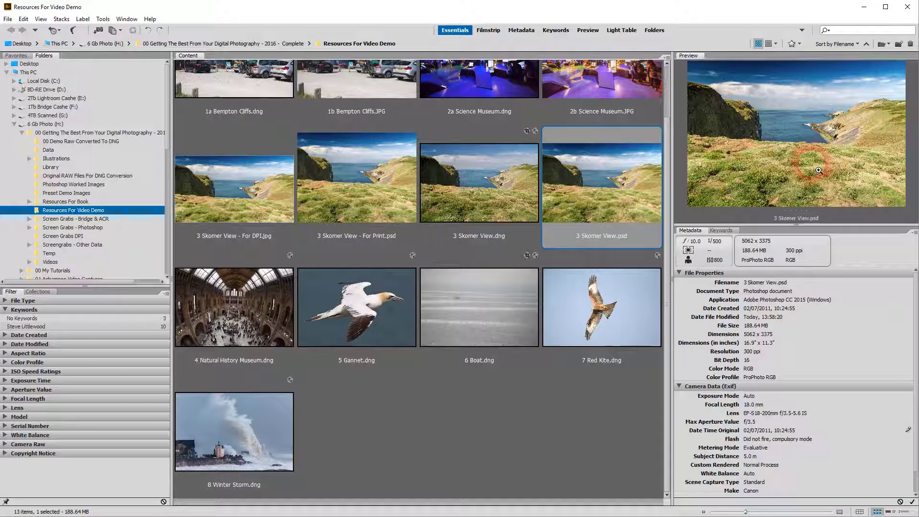
click(442, 254)
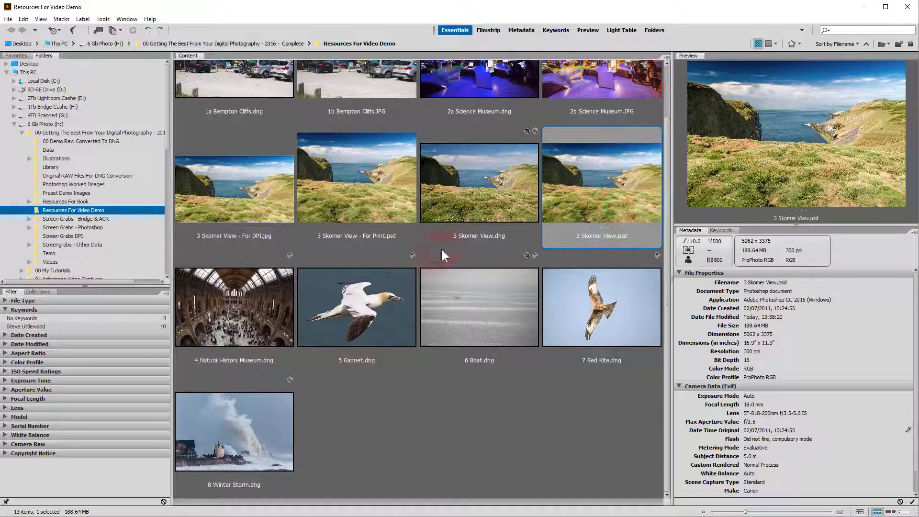
- Compare the previews and file properties of 3 Skomer View - For Print.psd and 3 Skomer View - For DPI.jpg
click(366, 190)
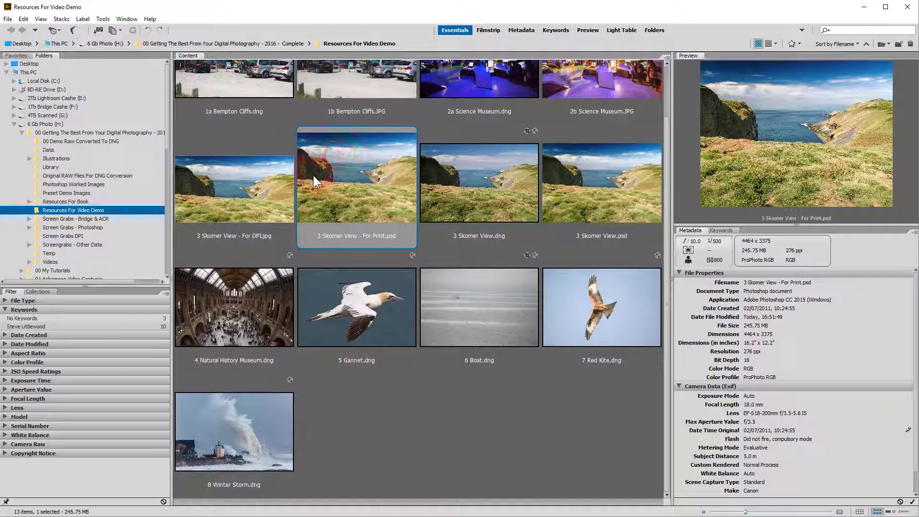
click(352, 176)
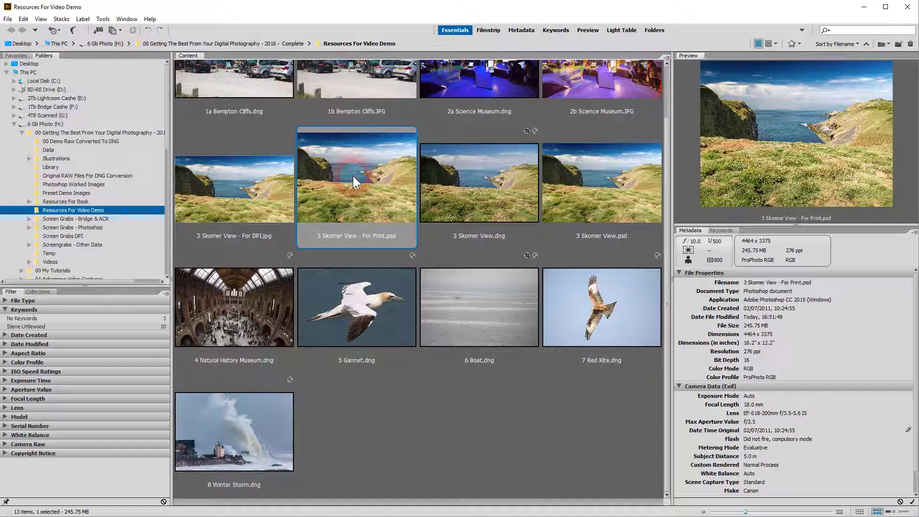
click(247, 197)
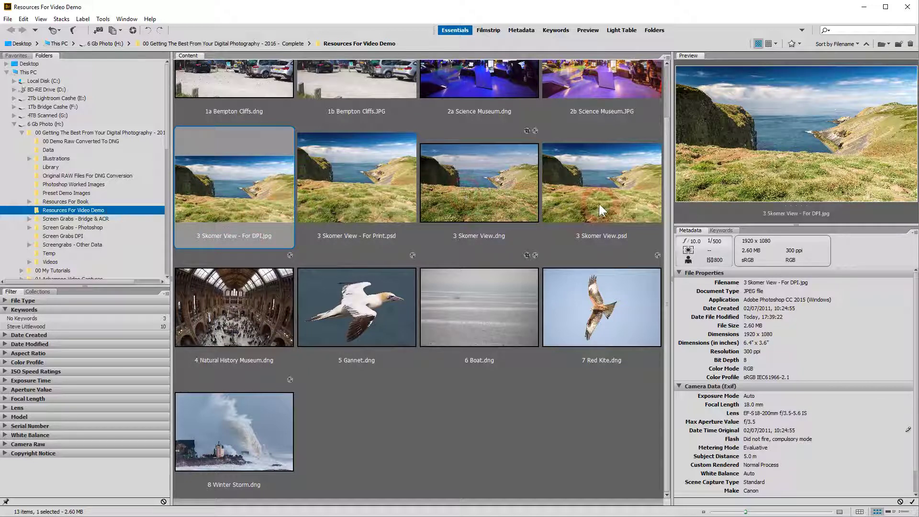
click(245, 216)
click(285, 197)
click(403, 173)
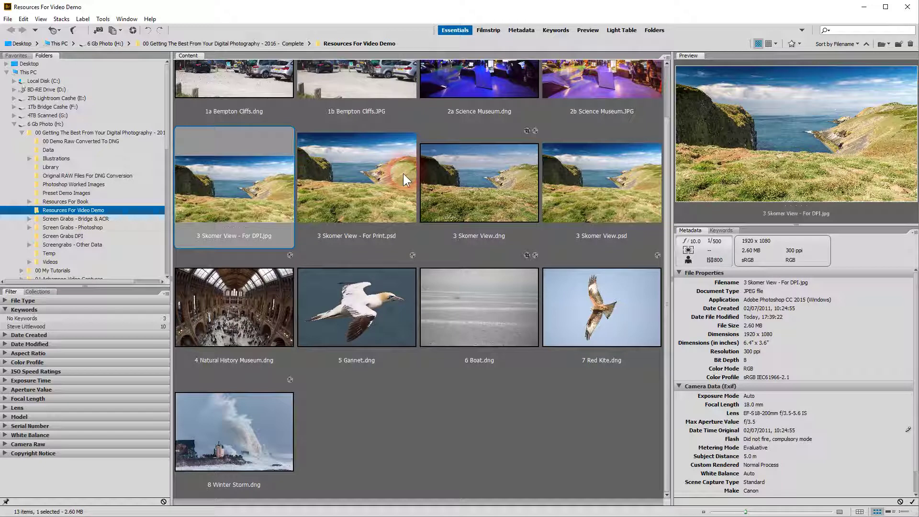